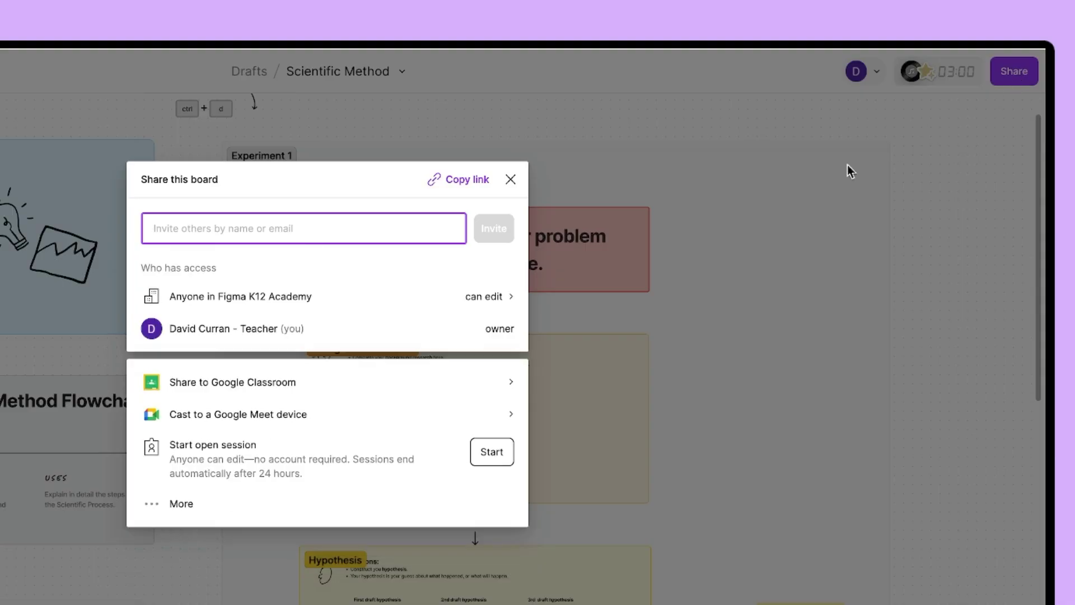
Step: Share the Scientific Method board to Google Classroom, making a copy for each student
{"action": "left_click", "coordinate": [343, 380]}
{"action": "left_click", "coordinate": [154, 263]}
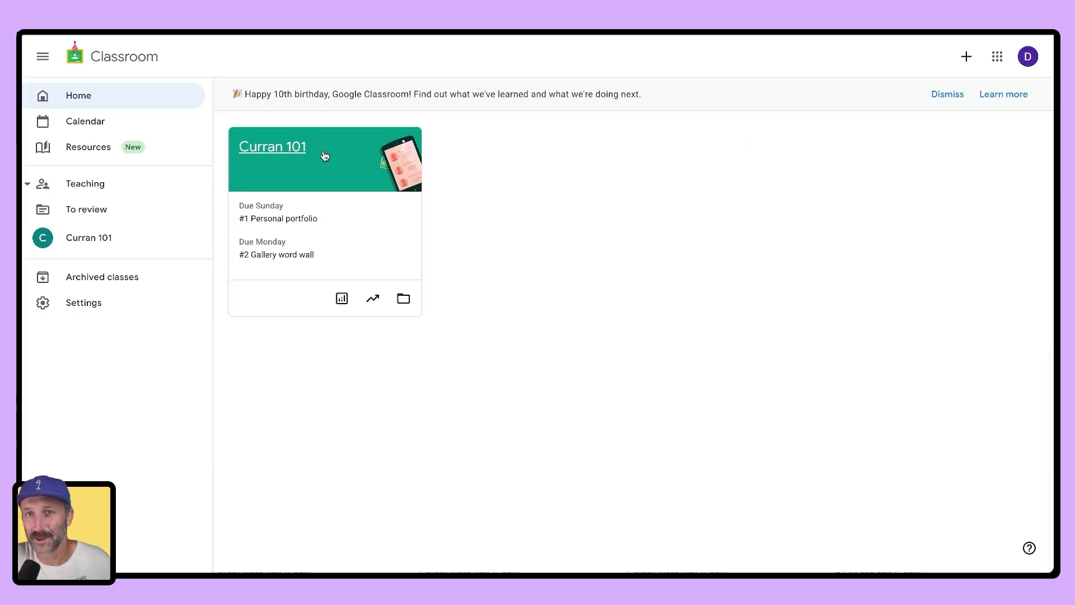
Step: Open the Curran 101 class and create a new Assignment from Classwork
{"action": "left_click", "coordinate": [266, 150]}
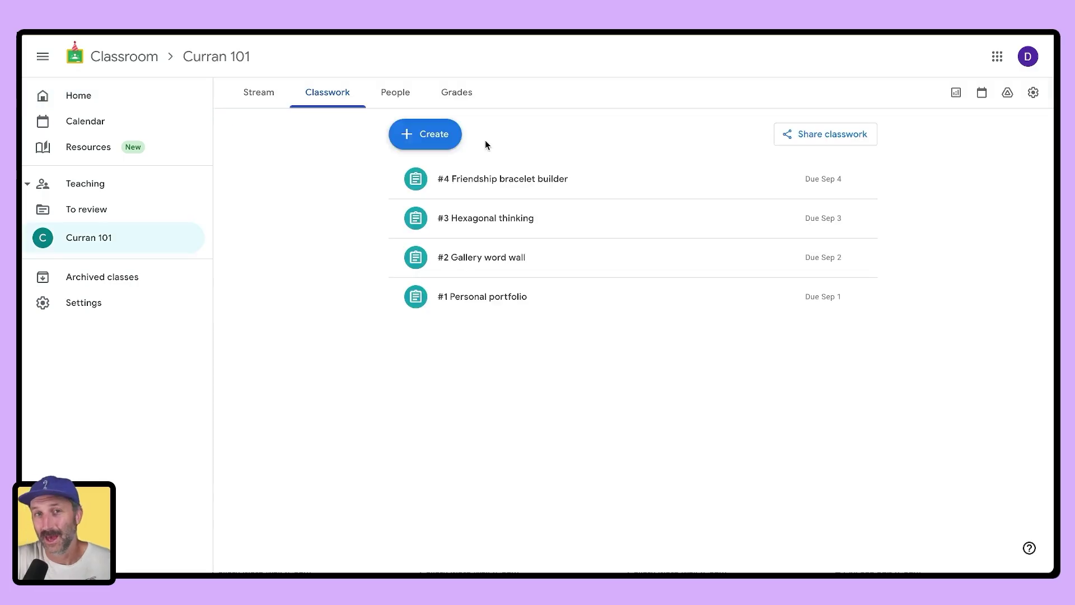
{"action": "left_click", "coordinate": [433, 136]}
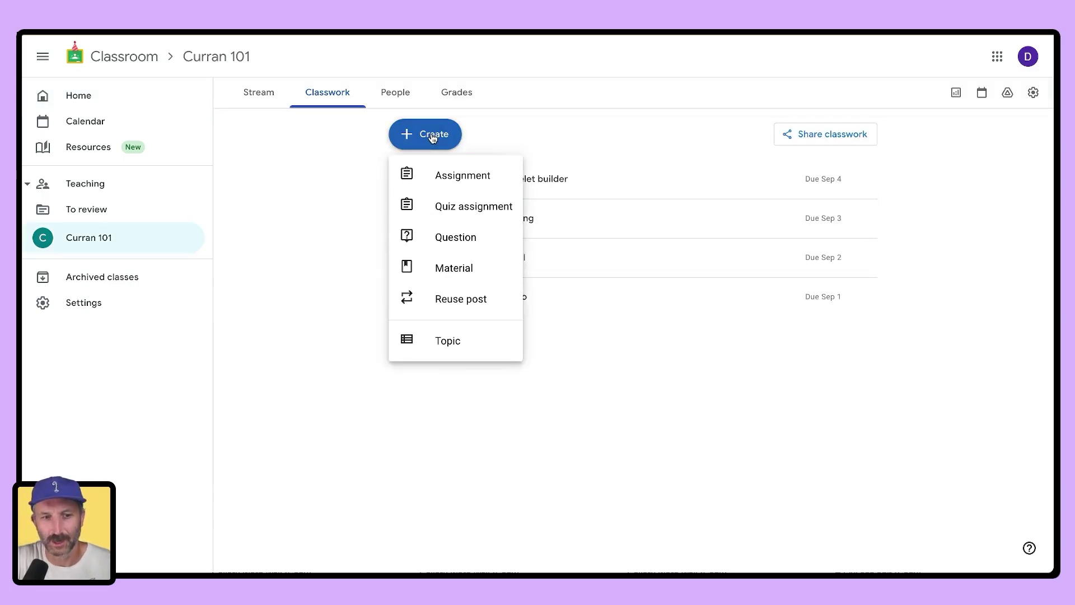
{"action": "left_click", "coordinate": [454, 178]}
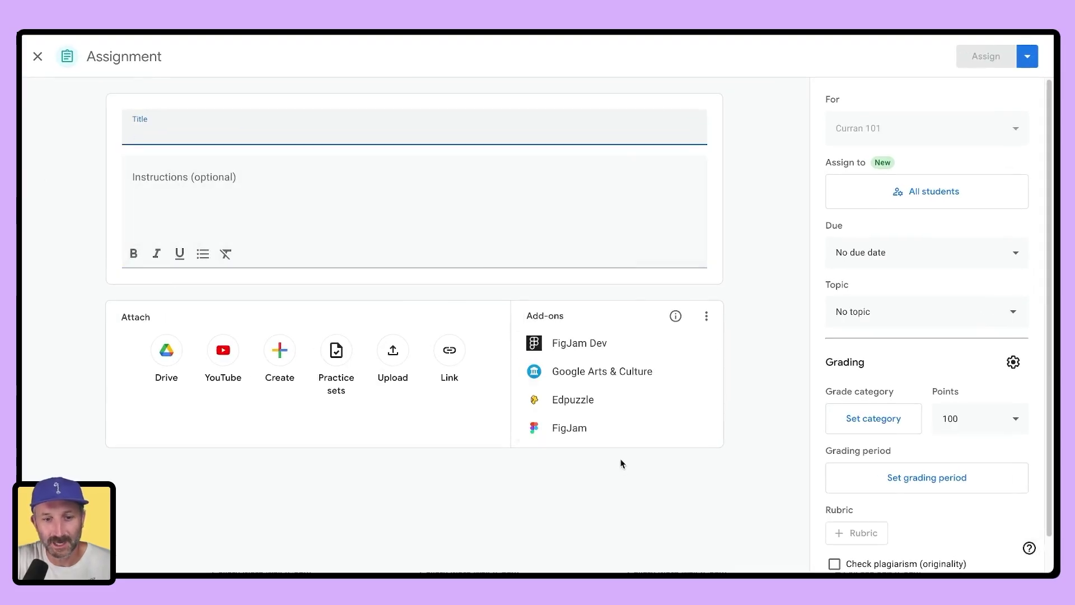
Step: Add the FigJam add-on, sign in, and browse the teacher's FigJam boards
{"action": "left_click", "coordinate": [571, 430]}
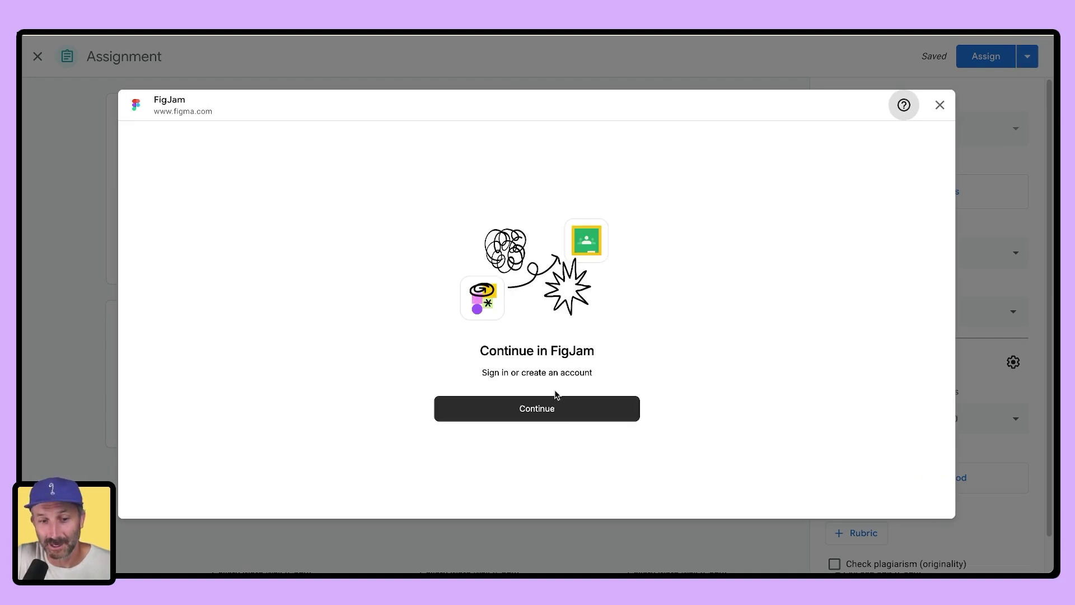
{"action": "left_click", "coordinate": [550, 413]}
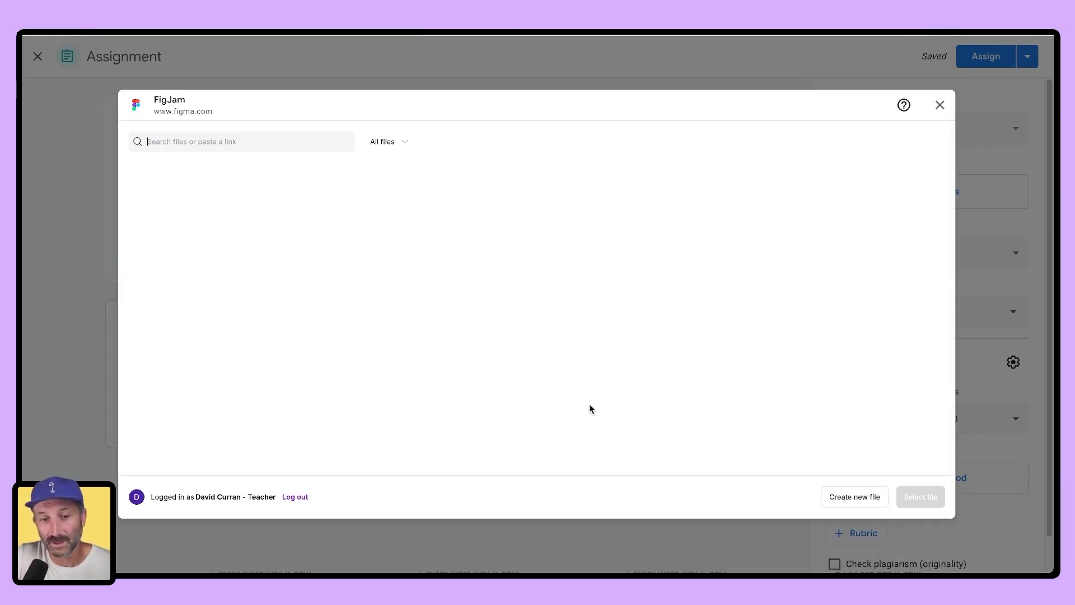
{"action": "scroll", "coordinate": [556, 267], "scroll_direction": "down", "scroll_amount": 1}
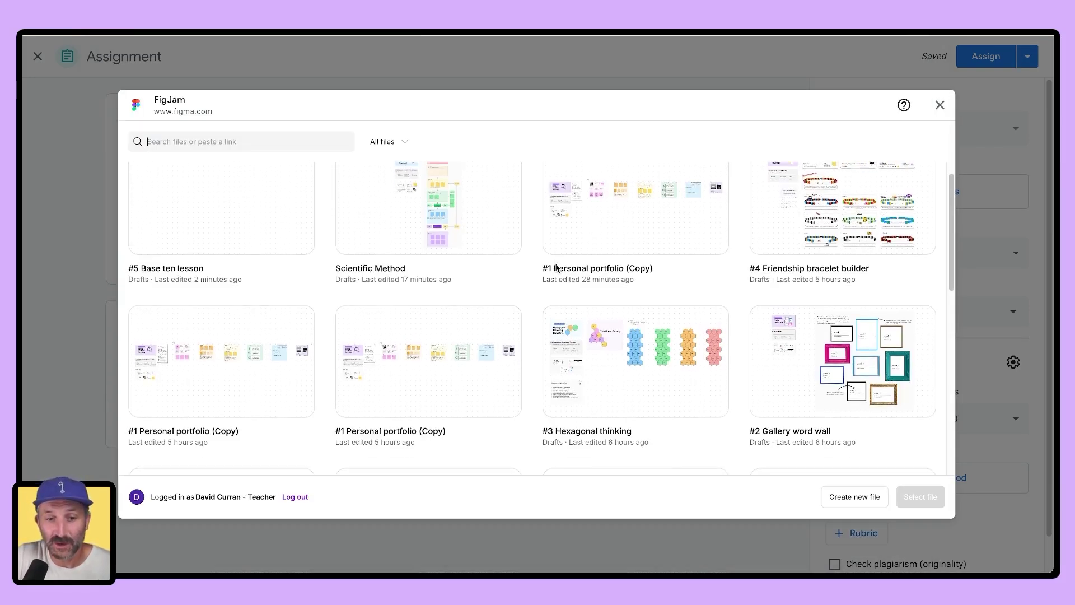
{"action": "scroll", "coordinate": [556, 267], "scroll_direction": "down", "scroll_amount": 6}
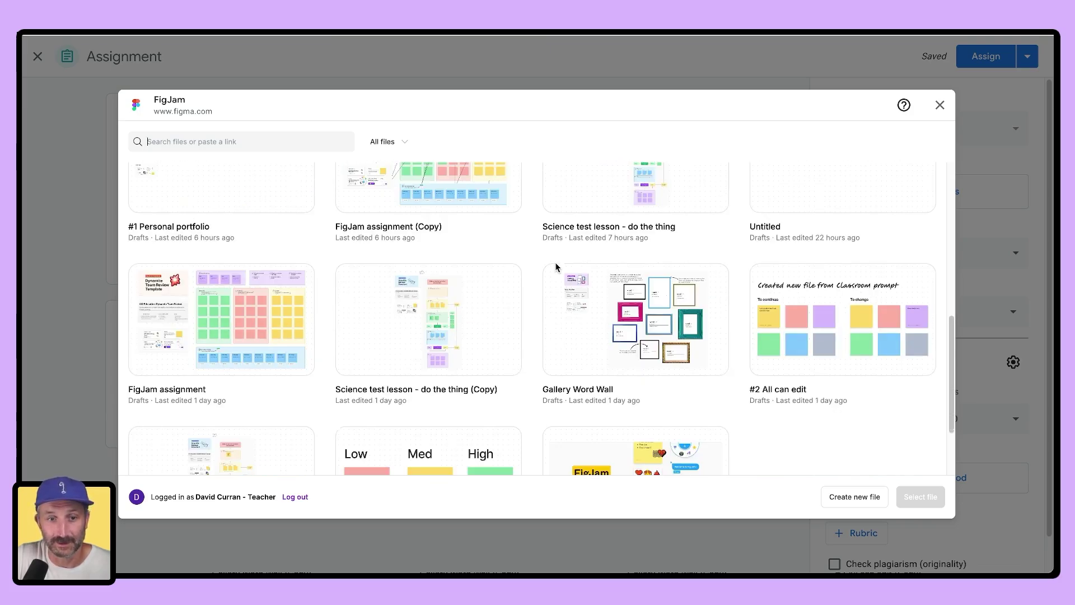
{"action": "scroll", "coordinate": [556, 267], "scroll_direction": "up", "scroll_amount": 7}
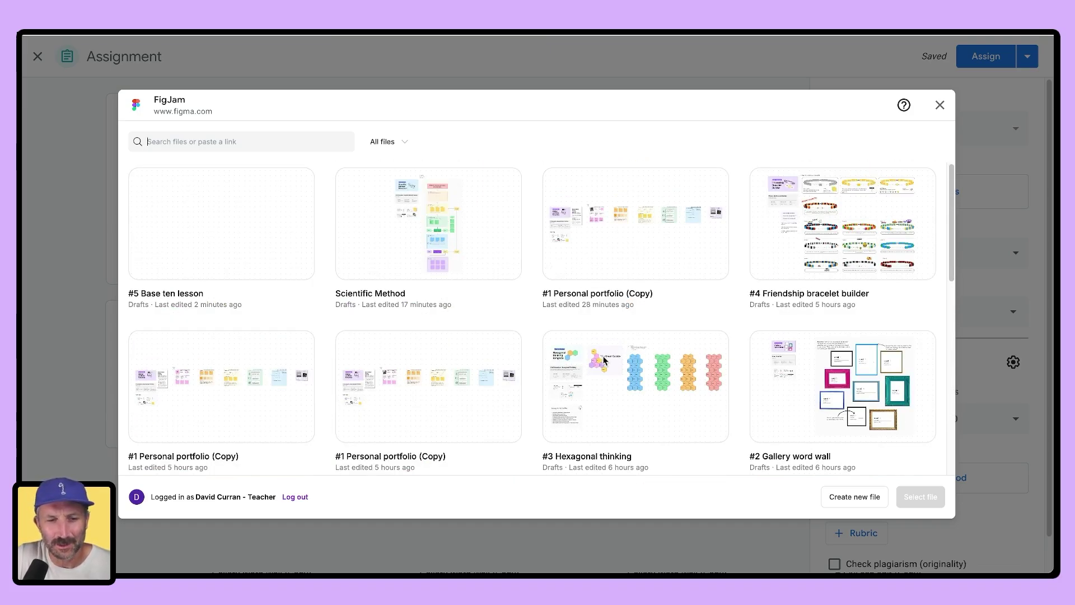
Step: Create a new FigJam board titled '#5 Base ten lesson'
{"action": "left_click", "coordinate": [854, 497]}
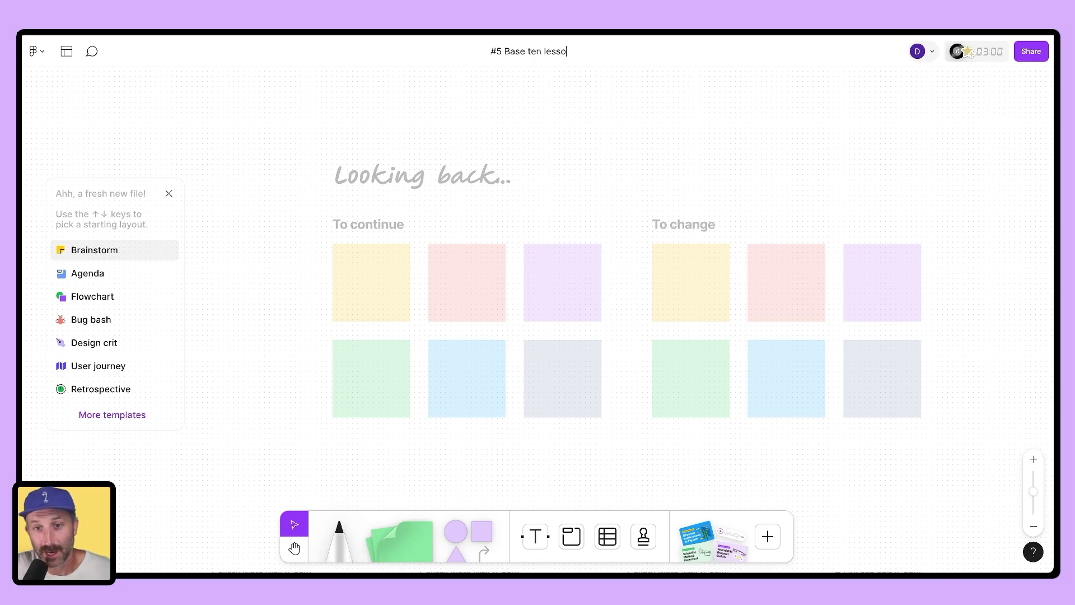
{"action": "type", "text": "n"}
{"action": "key", "text": "Return"}
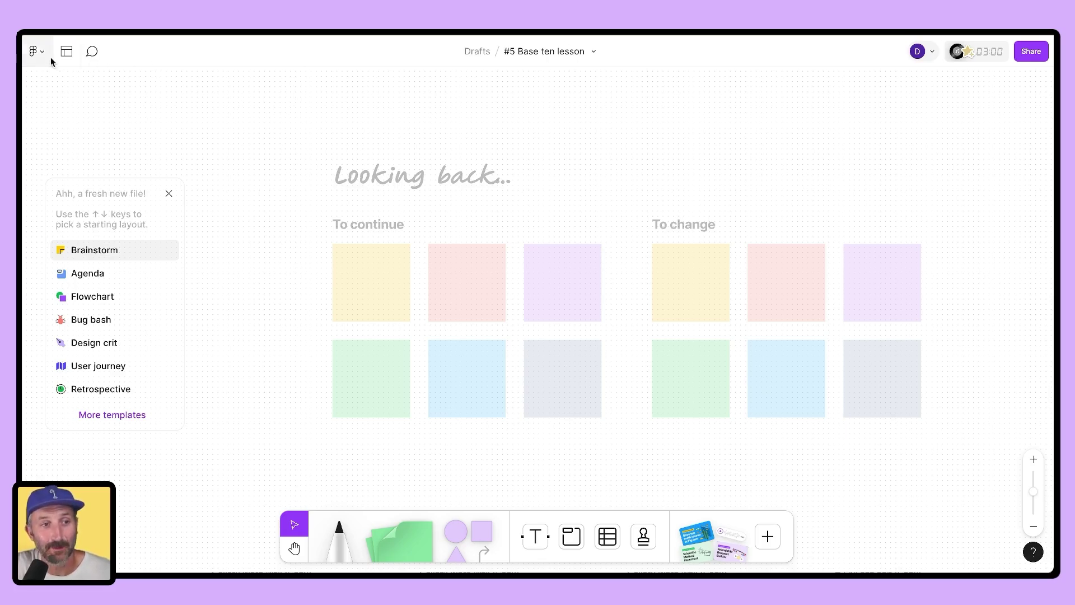
Step: Add the Base ten math lesson template, found by searching 'base', to the board
{"action": "left_click", "coordinate": [66, 52]}
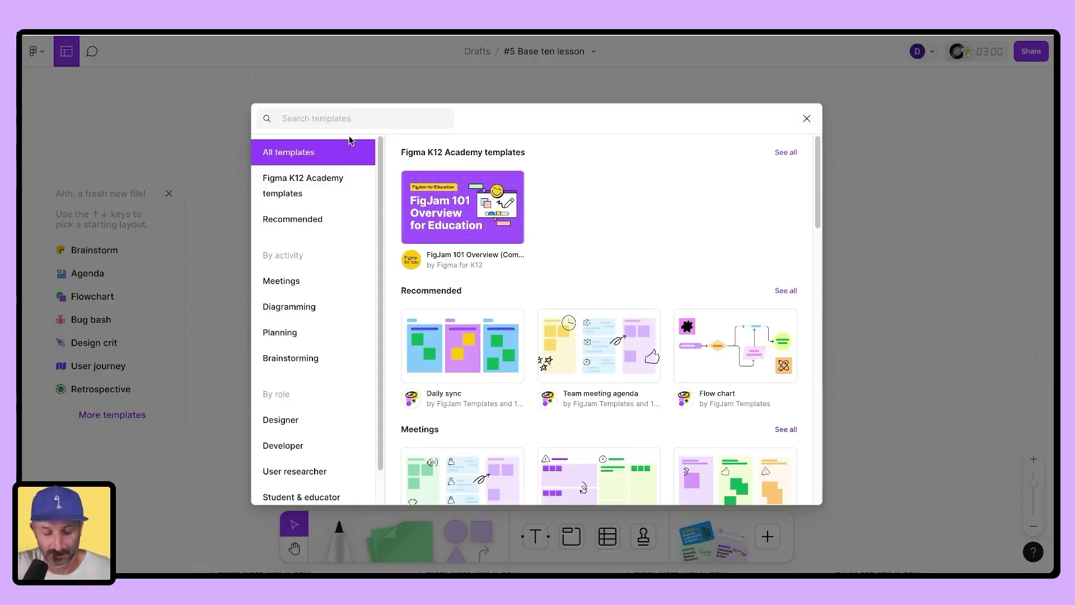
{"action": "type", "text": "base"}
{"action": "mouse_move", "coordinate": [398, 199]}
{"action": "left_click", "coordinate": [348, 200]}
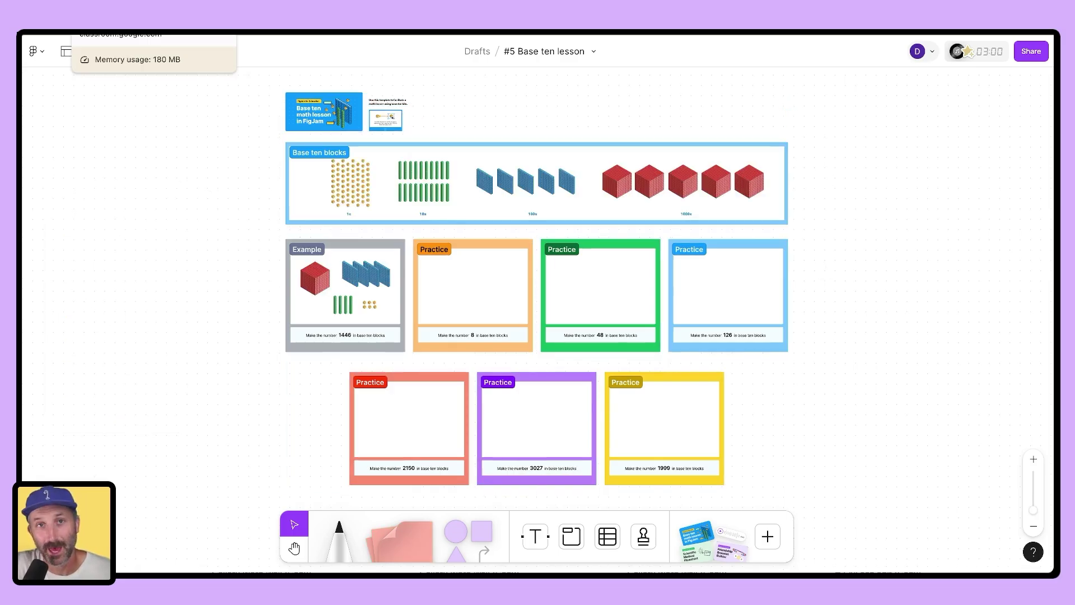
{"action": "left_click", "coordinate": [129, 25]}
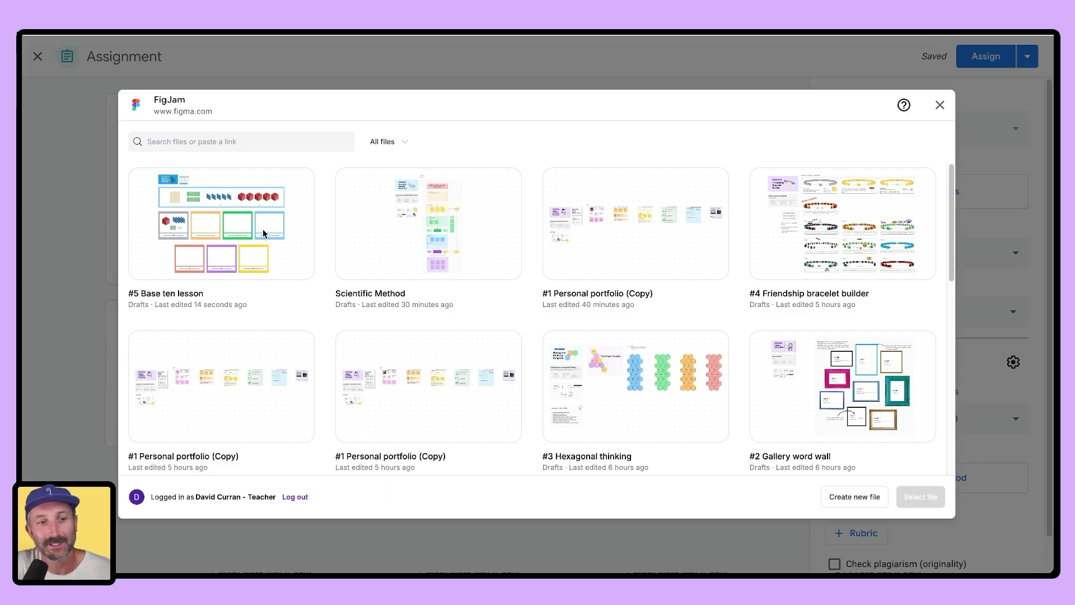
Step: Select the #5 Base ten lesson board, giving each student their own copy
{"action": "left_click", "coordinate": [263, 230]}
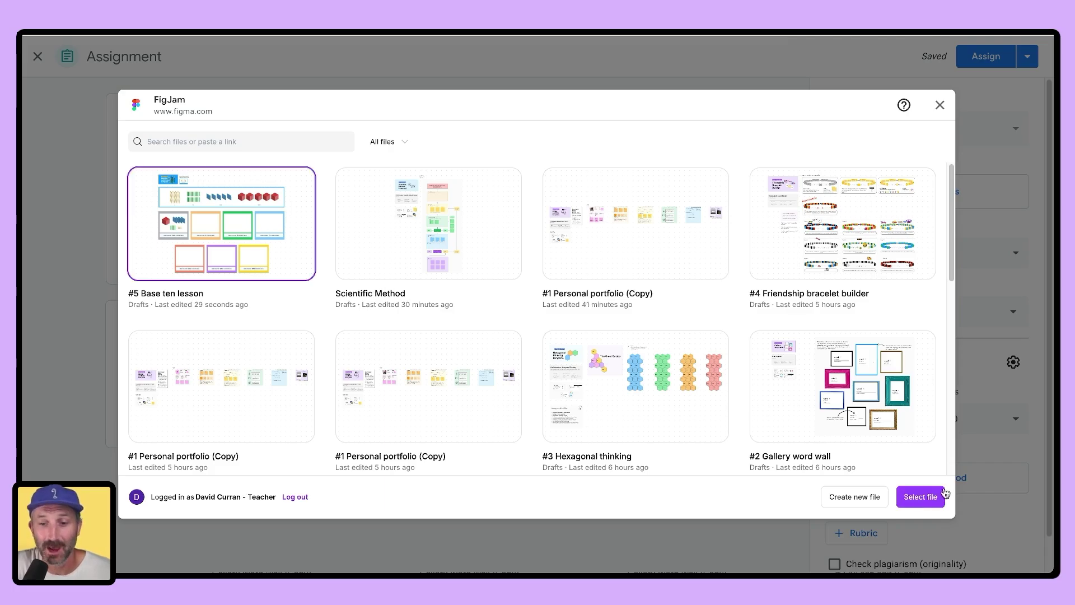
{"action": "left_click", "coordinate": [915, 497]}
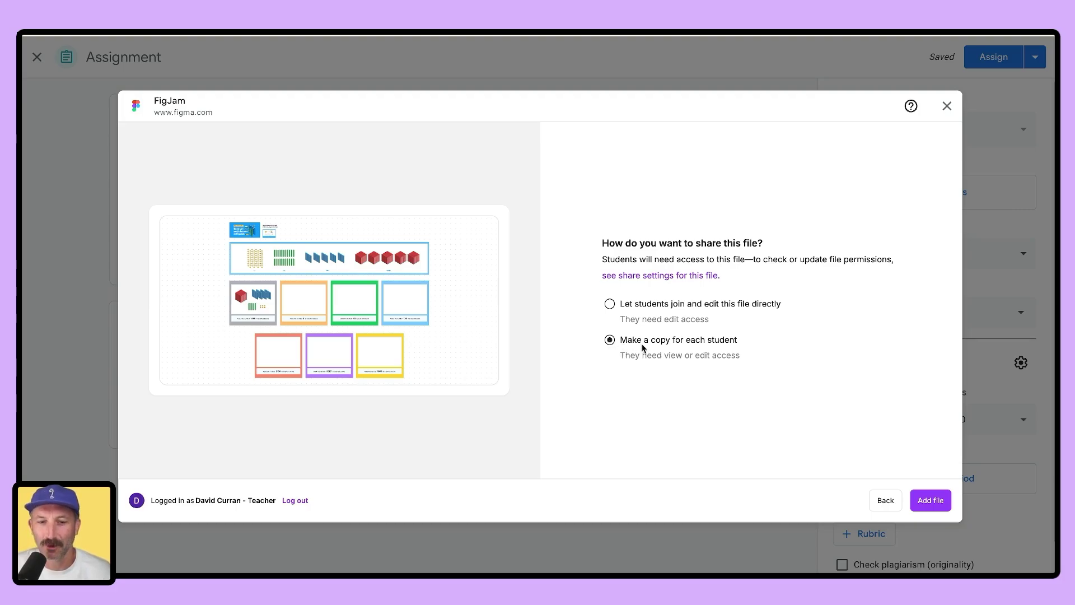
Step: Attach the board, set the due date to Thu, Sep 5, and assign it to Curran 101
{"action": "left_click", "coordinate": [929, 500]}
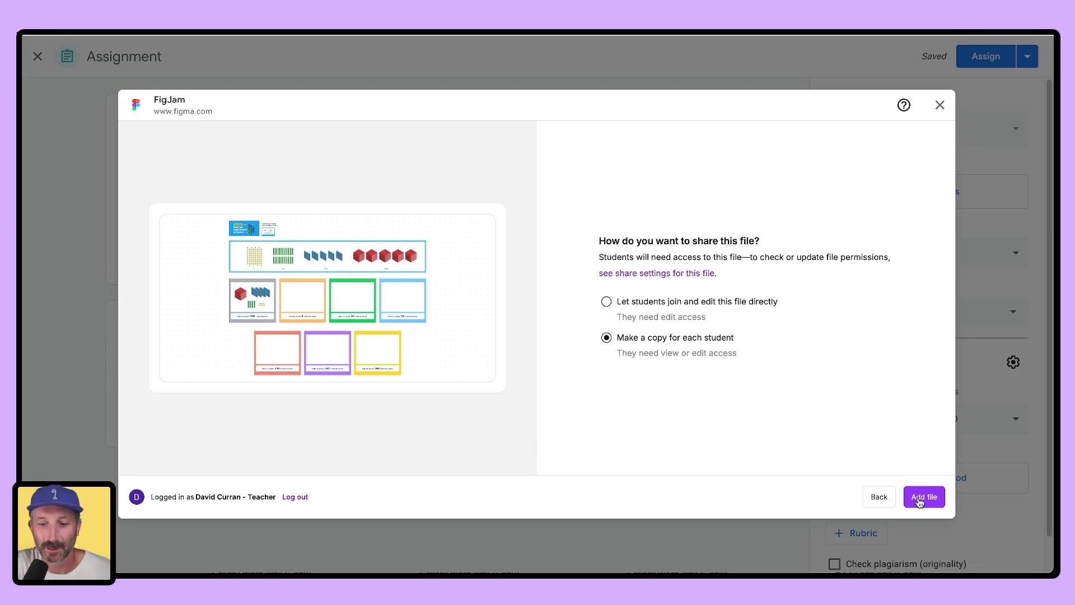
{"action": "left_click", "coordinate": [924, 252]}
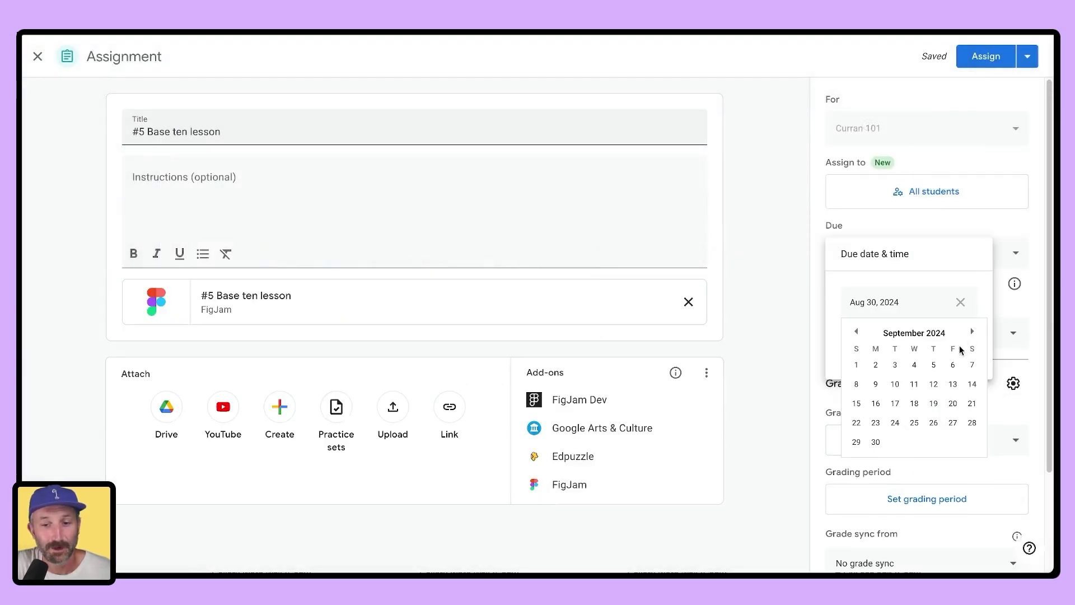
{"action": "left_click", "coordinate": [934, 365]}
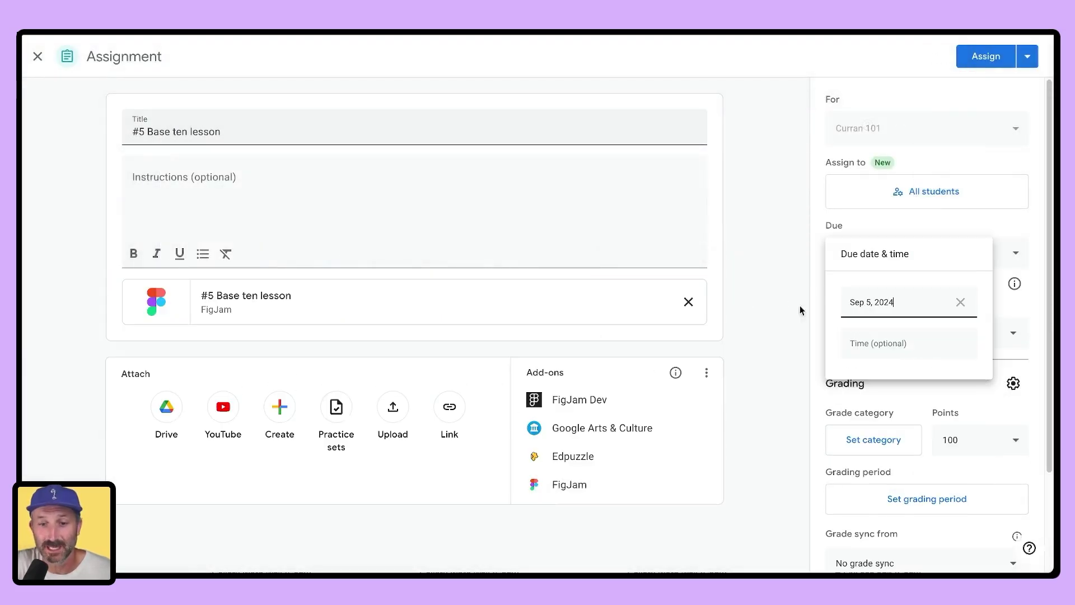
{"action": "left_click", "coordinate": [777, 275]}
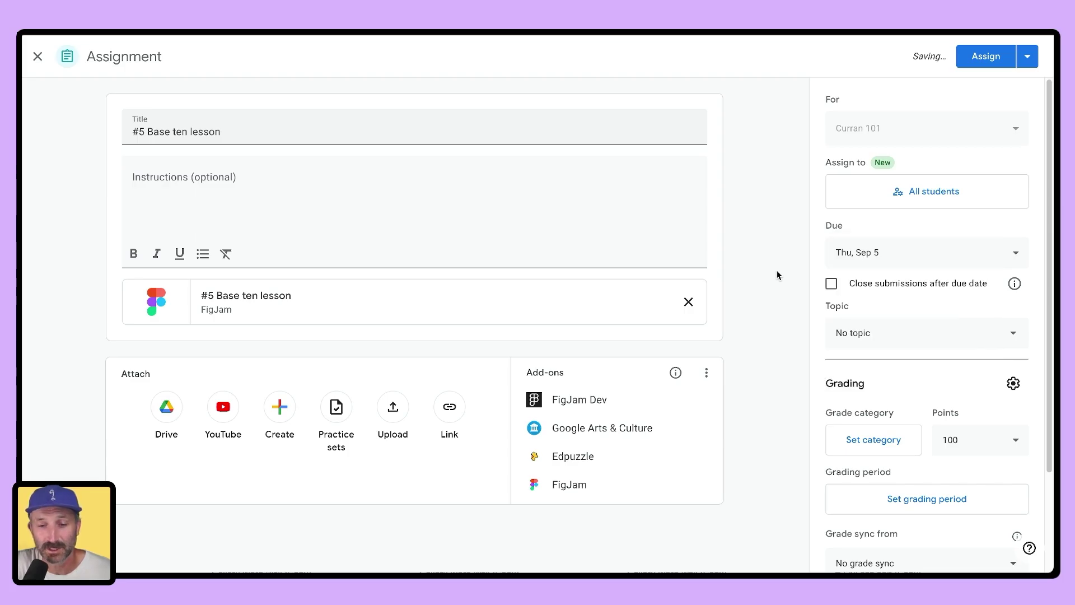
{"action": "left_click", "coordinate": [976, 58]}
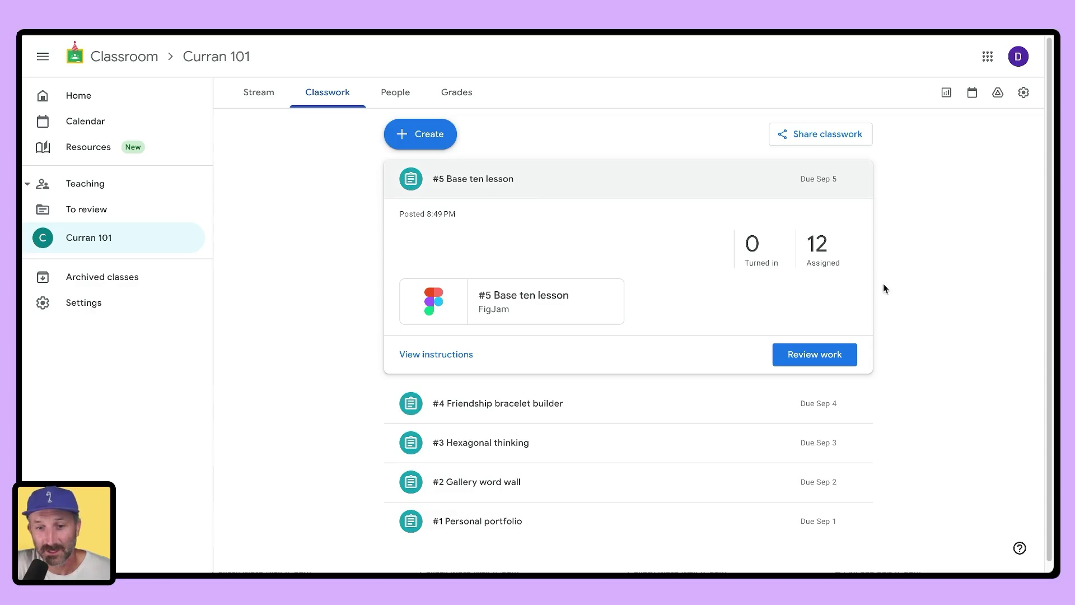
Step: Open a student's copy of #5 Base ten lesson and its FigJam Base ten blocks attachment
{"action": "left_click", "coordinate": [816, 258]}
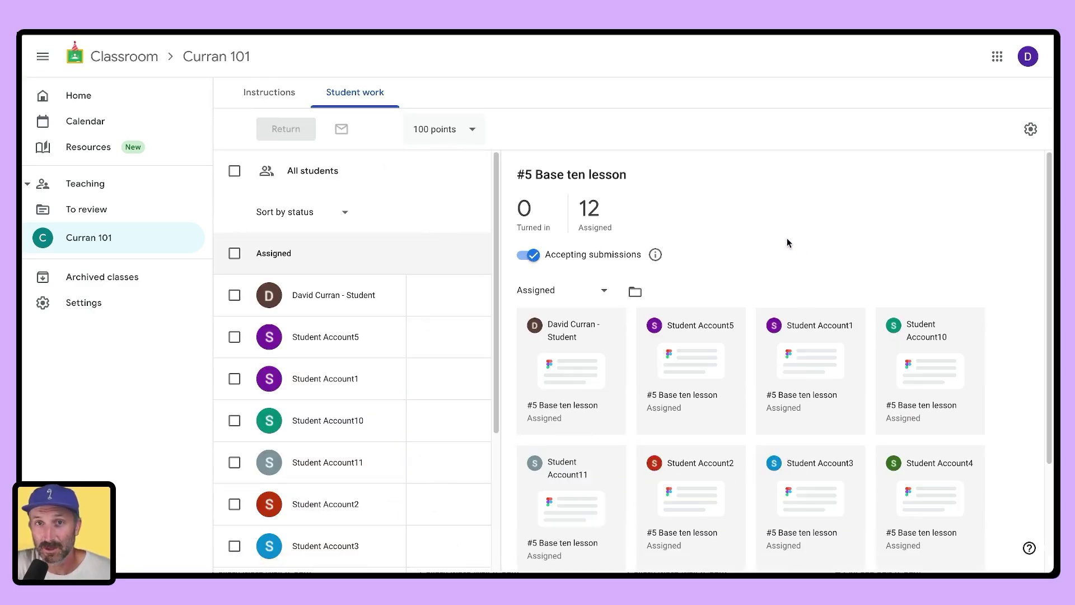
{"action": "scroll", "coordinate": [787, 232], "scroll_direction": "down", "scroll_amount": 1}
{"action": "scroll", "coordinate": [781, 207], "scroll_direction": "up", "scroll_amount": 1}
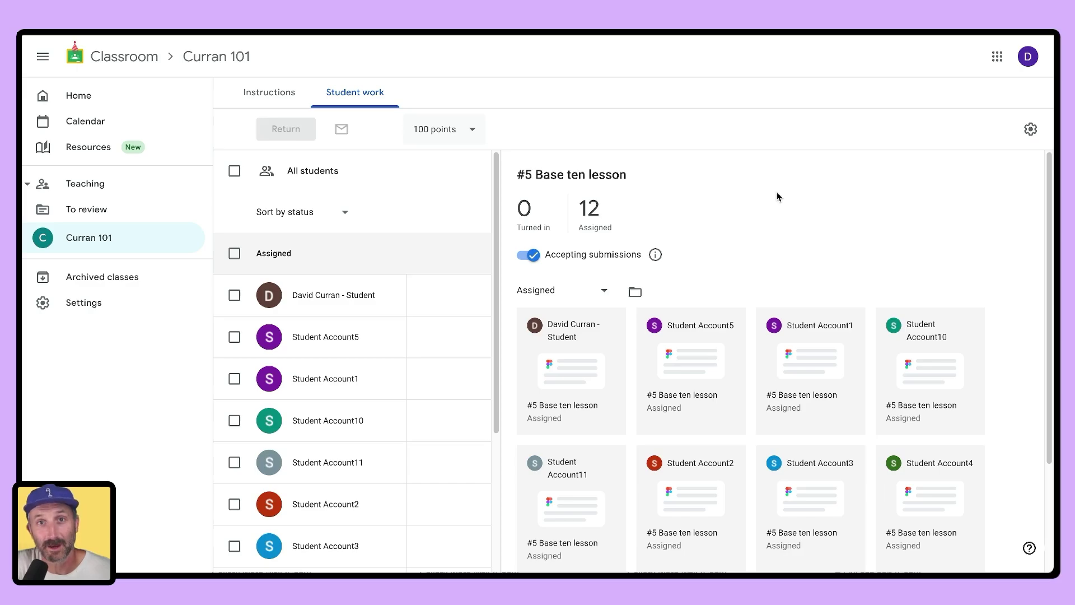
{"action": "scroll", "coordinate": [800, 278], "scroll_direction": "down", "scroll_amount": 1}
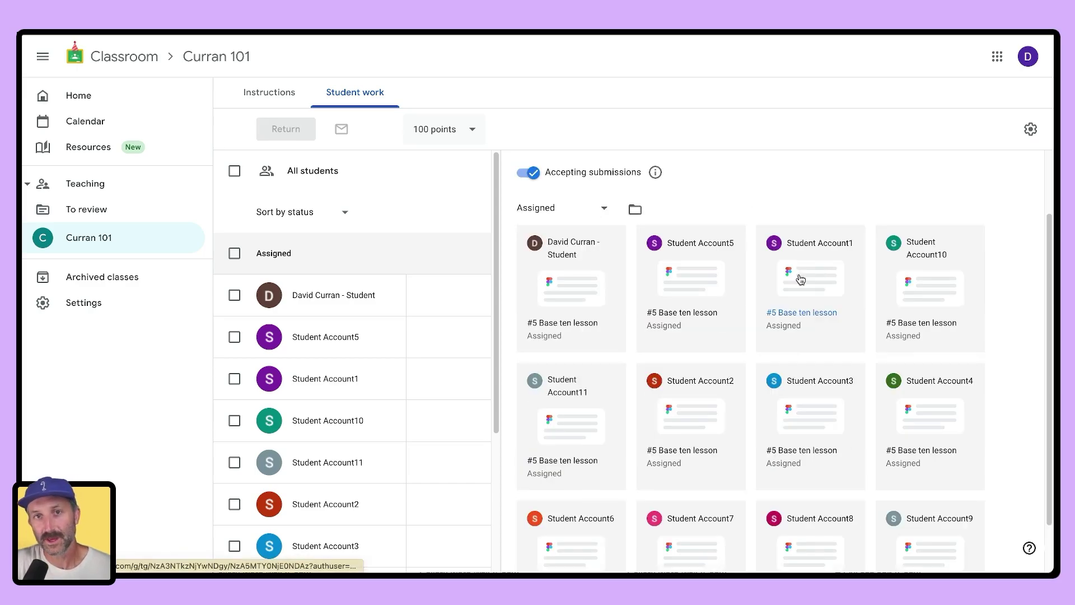
{"action": "left_click", "coordinate": [800, 278]}
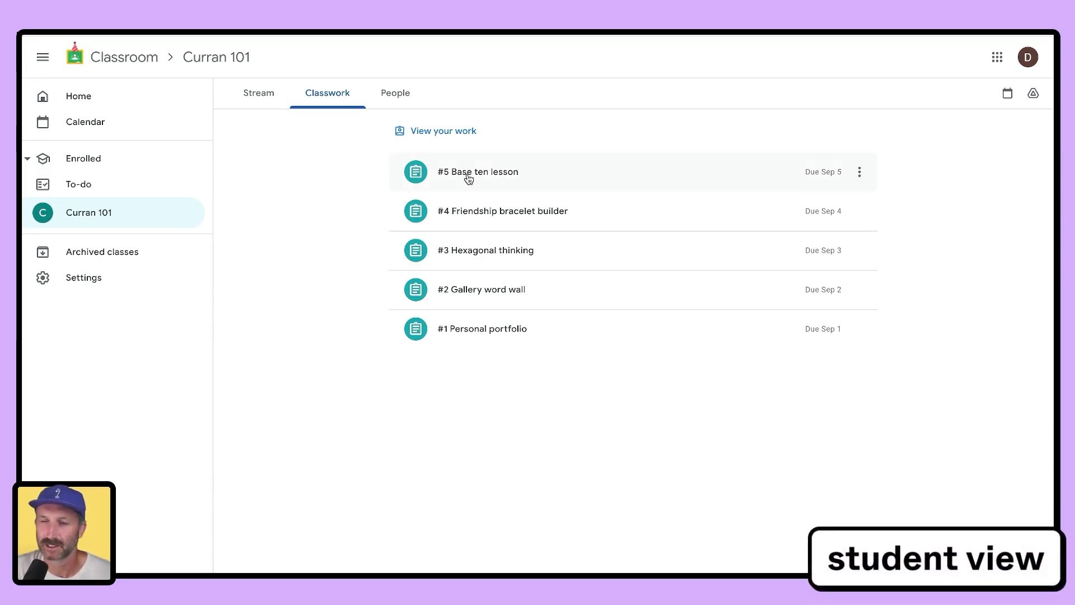
{"action": "left_click", "coordinate": [470, 178]}
{"action": "left_click", "coordinate": [449, 303]}
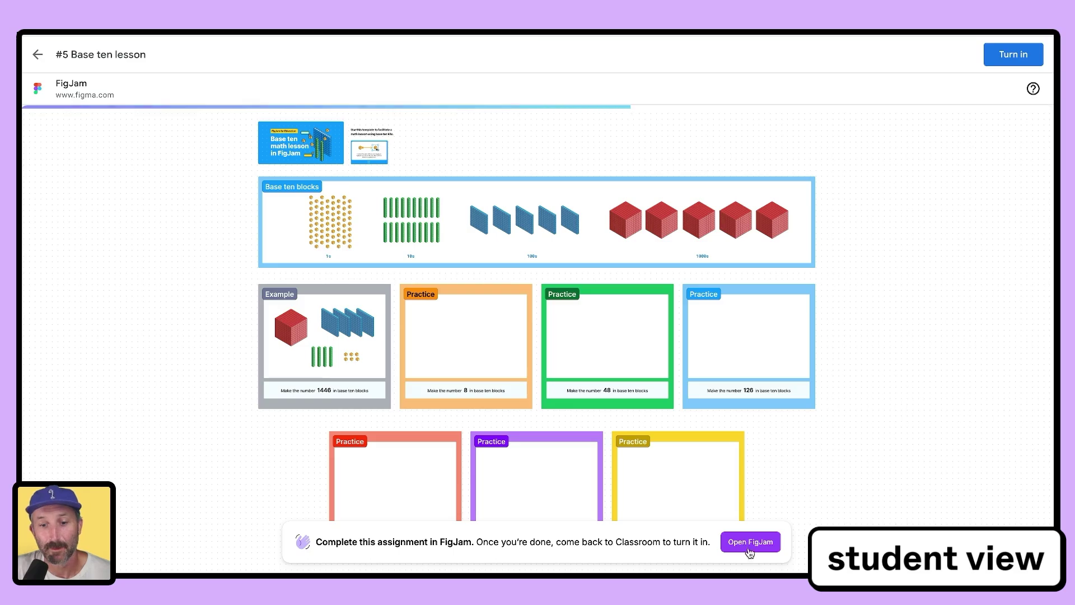
Step: Open the student copy in FigJam and place a unit cube in the 126 Practice card
{"action": "left_click", "coordinate": [750, 543]}
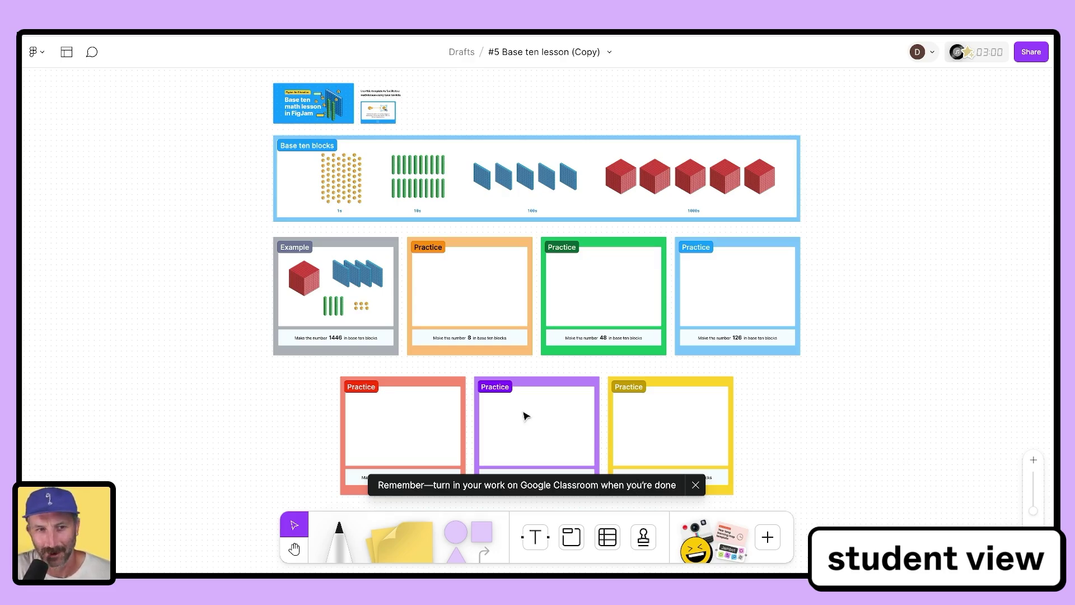
{"action": "left_click_drag", "start_coordinate": [877, 239], "coordinate": [688, 253]}
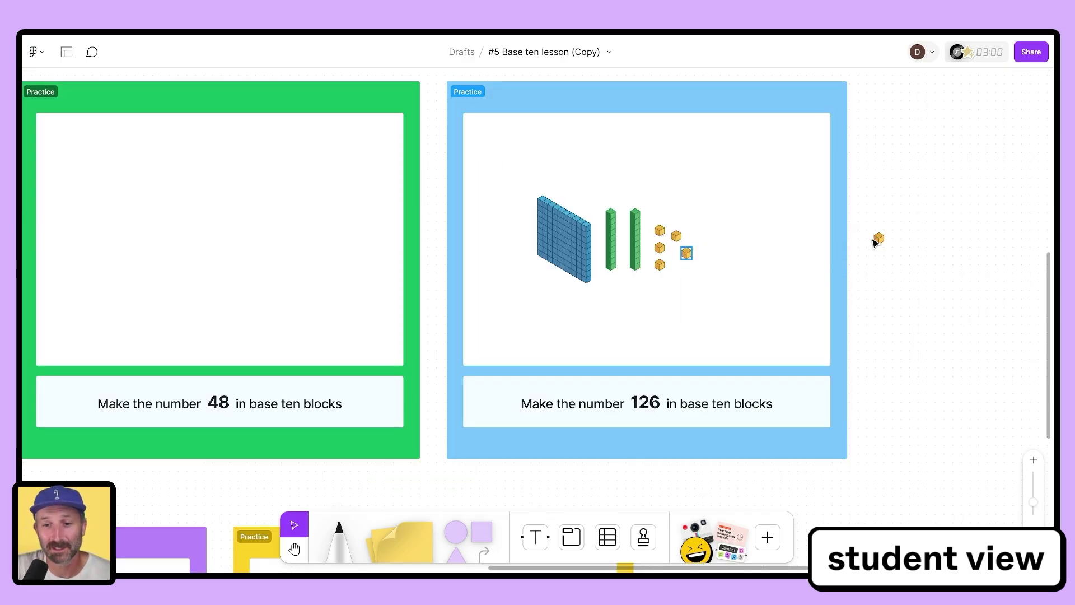
Step: Add another unit cube to the 126 card, then turn in the lesson and confirm
{"action": "left_click_drag", "start_coordinate": [875, 241], "coordinate": [687, 262]}
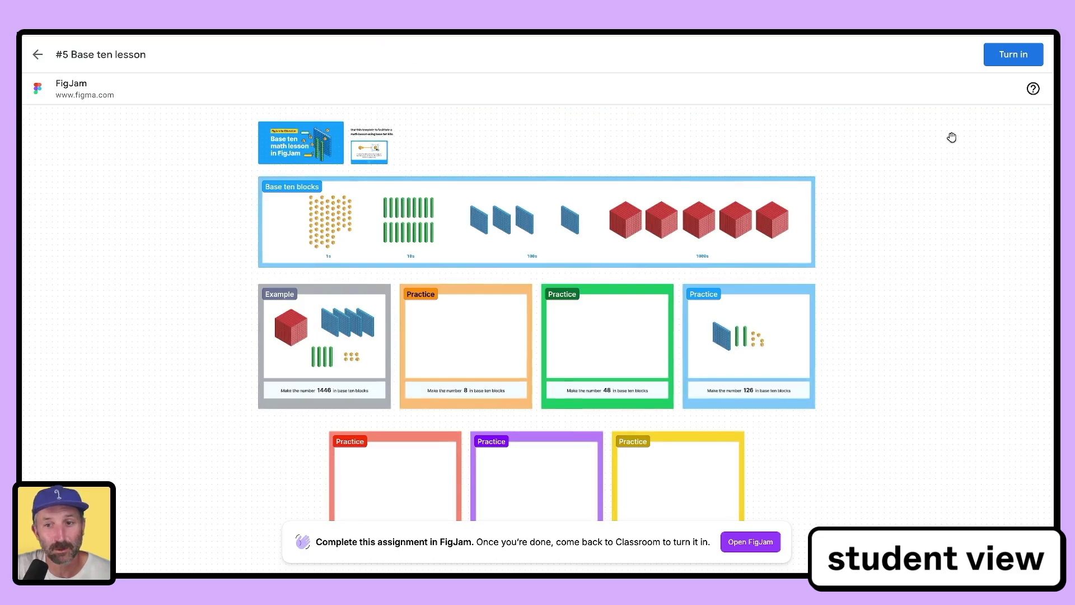
{"action": "left_click", "coordinate": [1006, 61]}
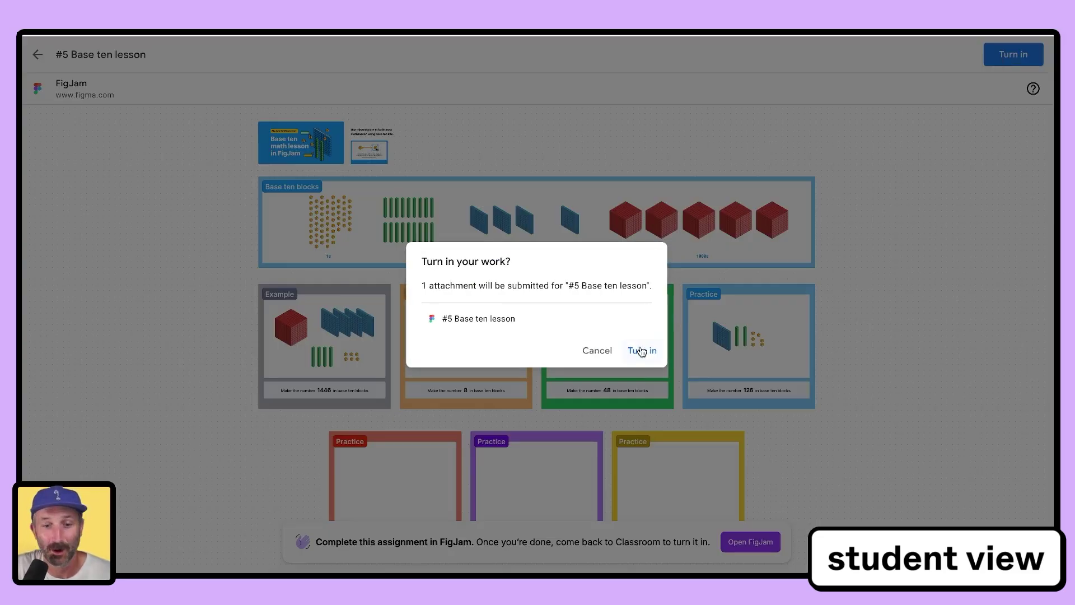
{"action": "left_click", "coordinate": [641, 350]}
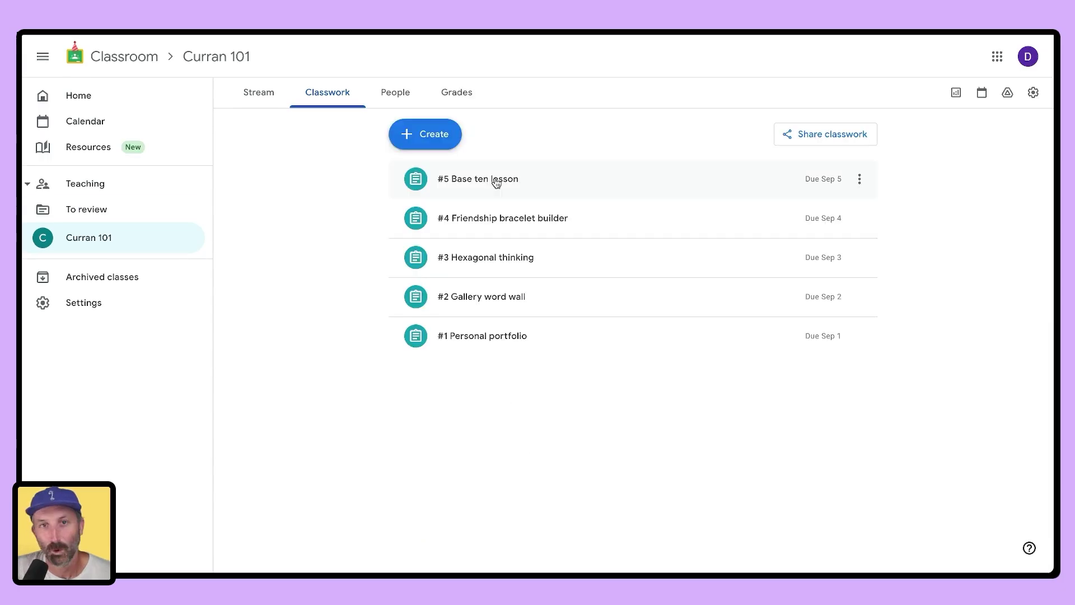
{"action": "left_click", "coordinate": [495, 180]}
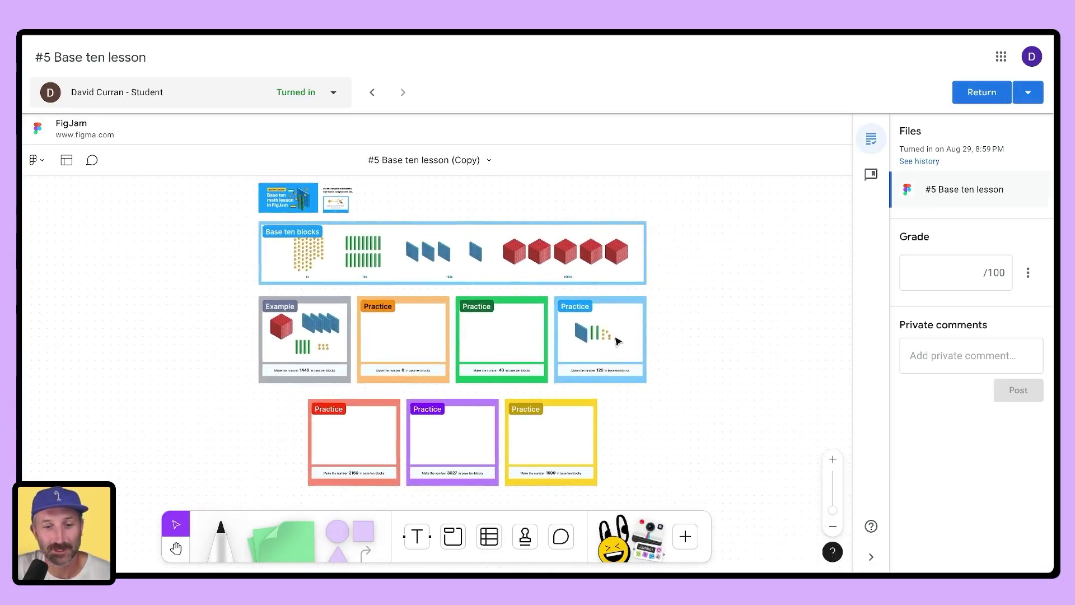
{"action": "scroll", "coordinate": [602, 343], "scroll_direction": "up", "scroll_amount": 5}
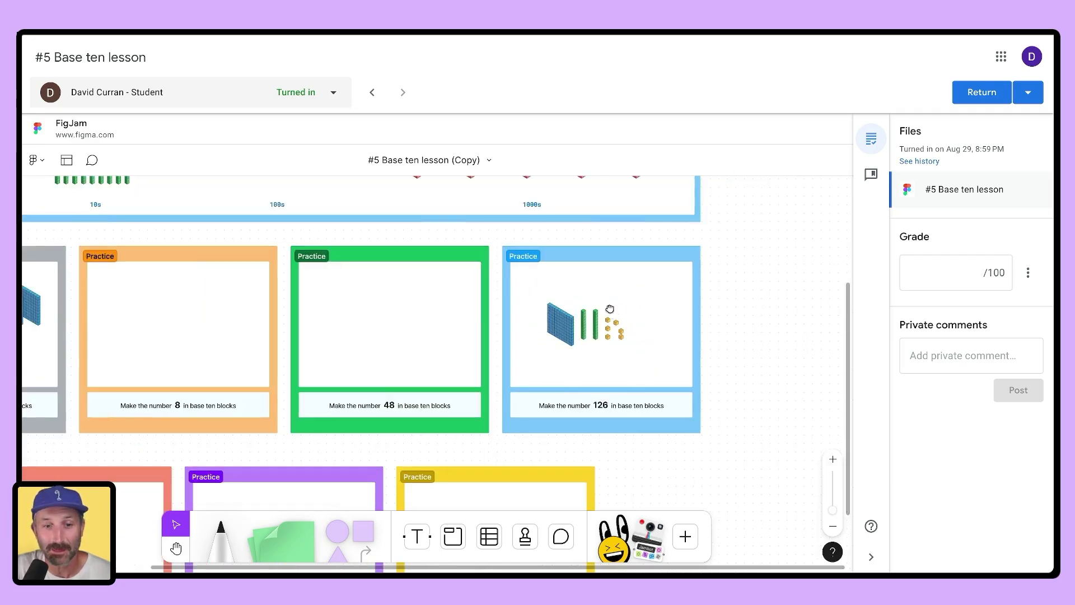
{"action": "scroll", "coordinate": [602, 348], "scroll_direction": "up", "scroll_amount": 1}
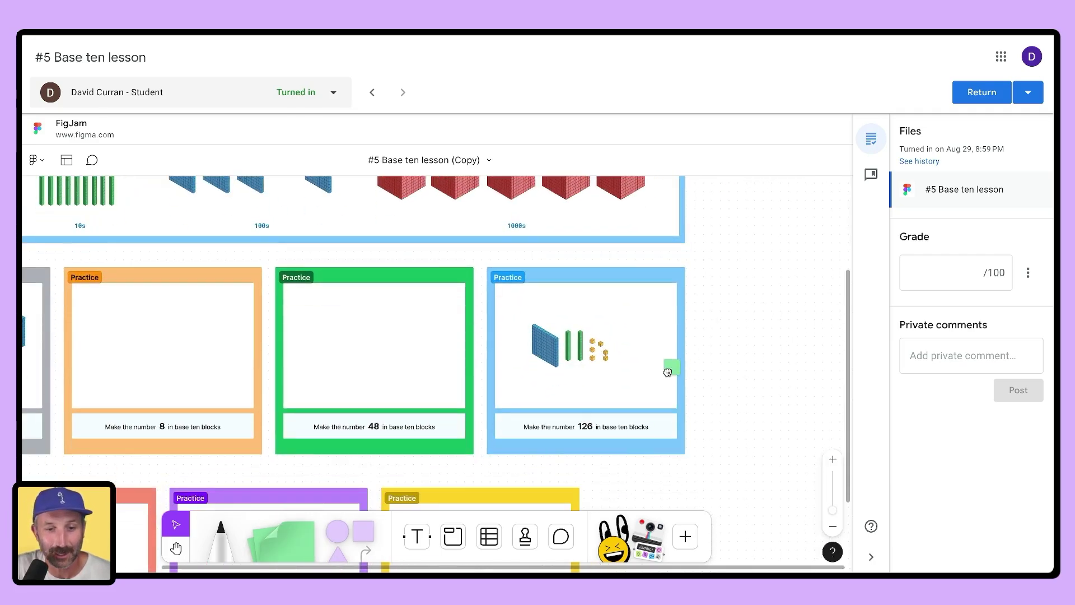
{"action": "left_click", "coordinate": [614, 376]}
{"action": "scroll", "coordinate": [614, 376], "scroll_direction": "up", "scroll_amount": 4}
{"action": "left_click", "coordinate": [709, 369]}
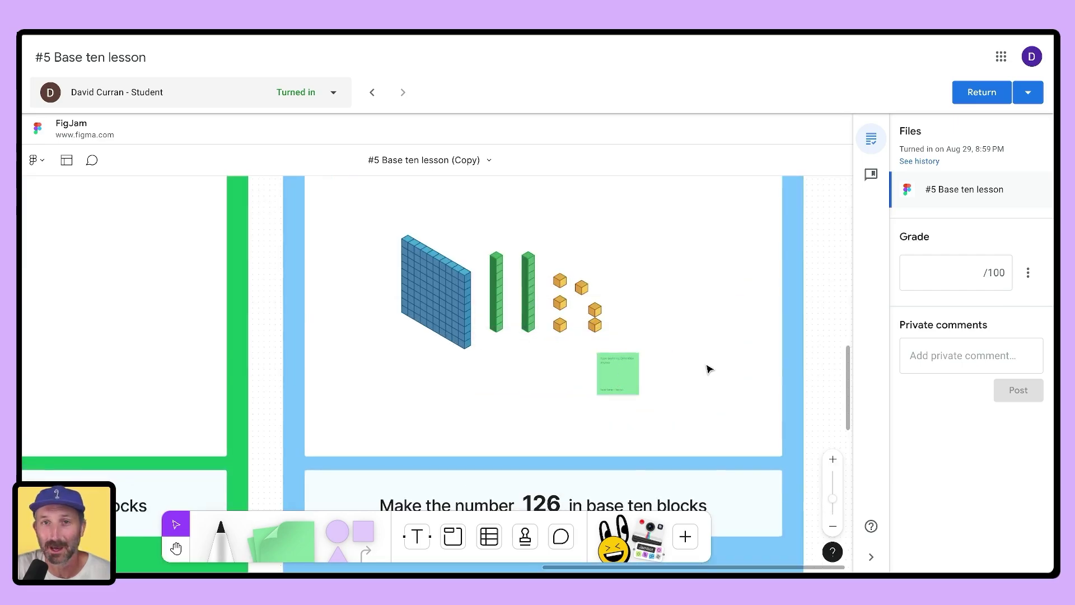
{"action": "scroll", "coordinate": [708, 368], "scroll_direction": "down", "scroll_amount": 4}
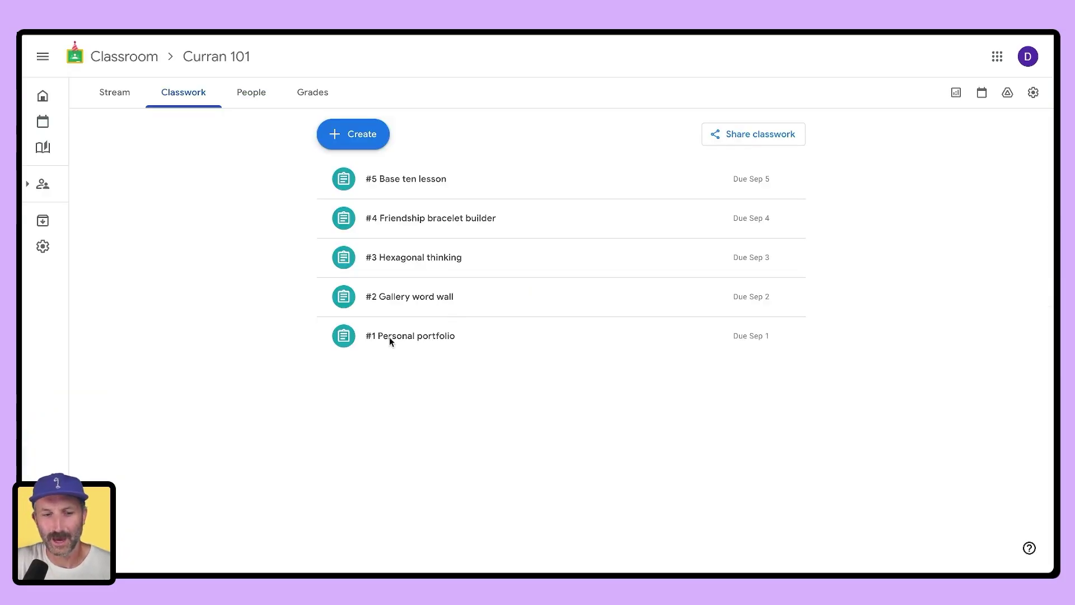
Step: Open the assigned students' work for #1 Personal portfolio and zoom into a student's TLDR frame
{"action": "left_click", "coordinate": [390, 339]}
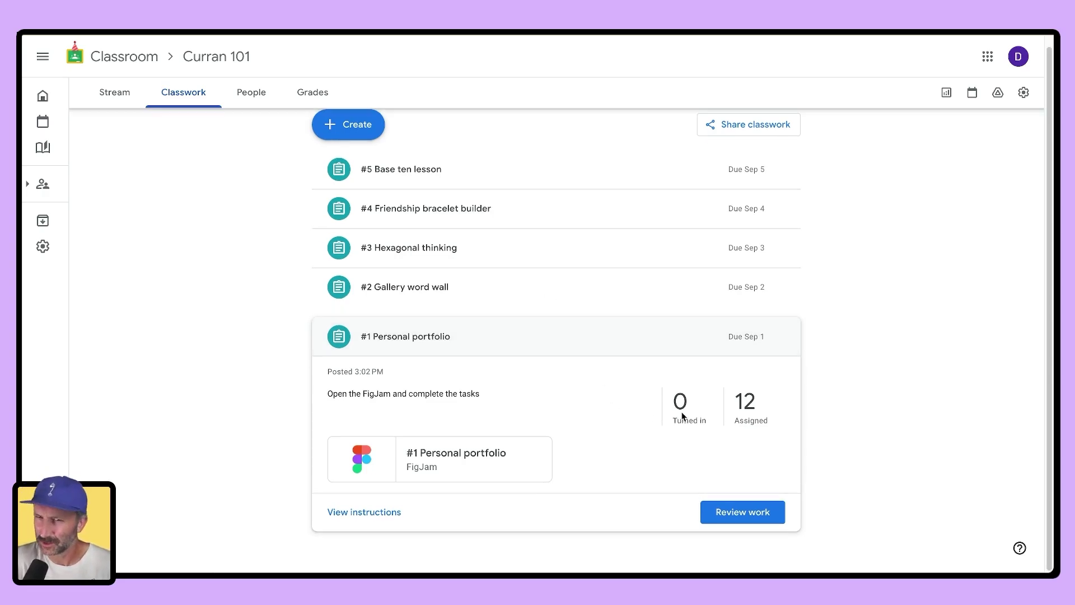
{"action": "left_click", "coordinate": [746, 406]}
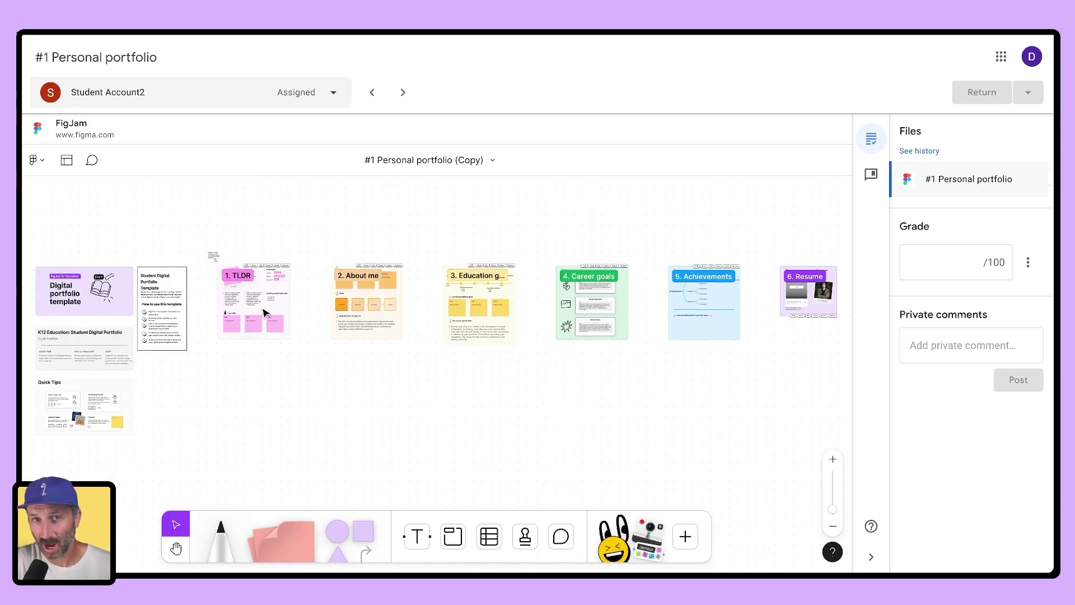
{"action": "double_click", "coordinate": [222, 295]}
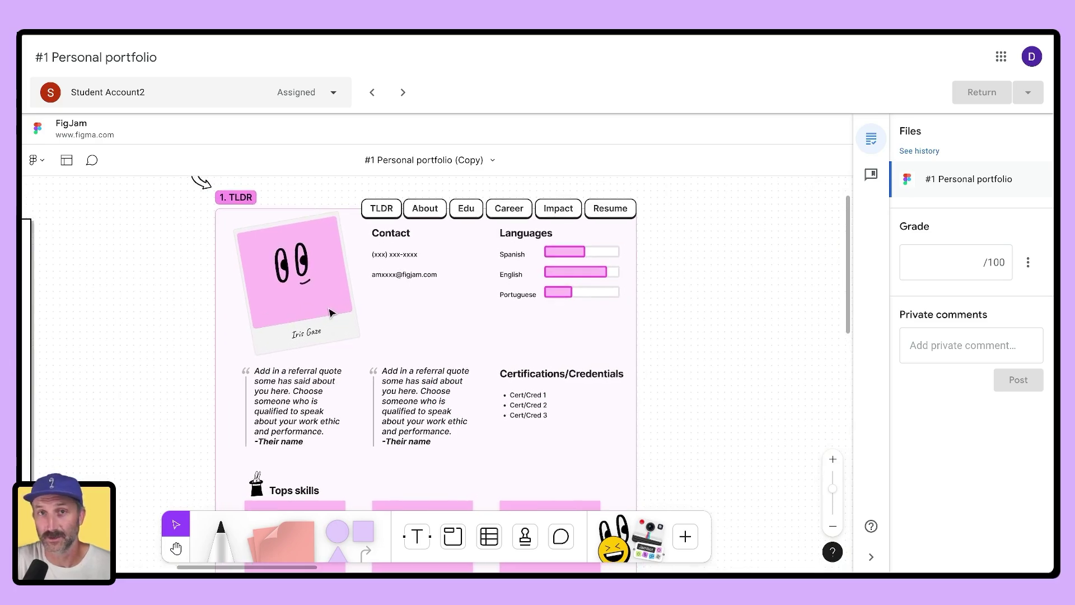
Step: Comment 'Make sure to add a real picture of you.' on the portfolio's placeholder photo
{"action": "left_click", "coordinate": [561, 536]}
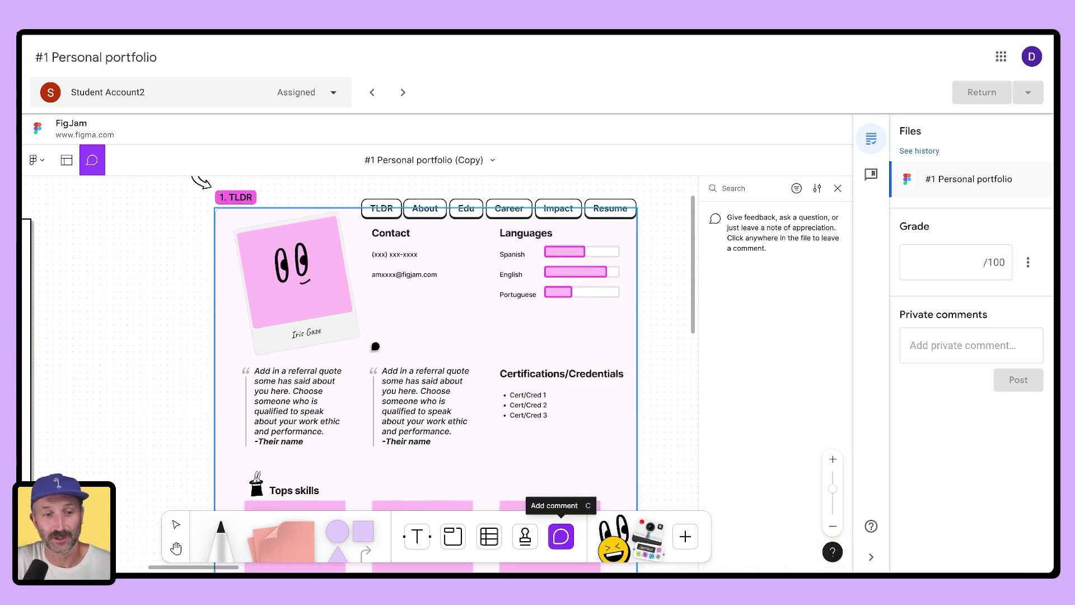
{"action": "left_click", "coordinate": [336, 288]}
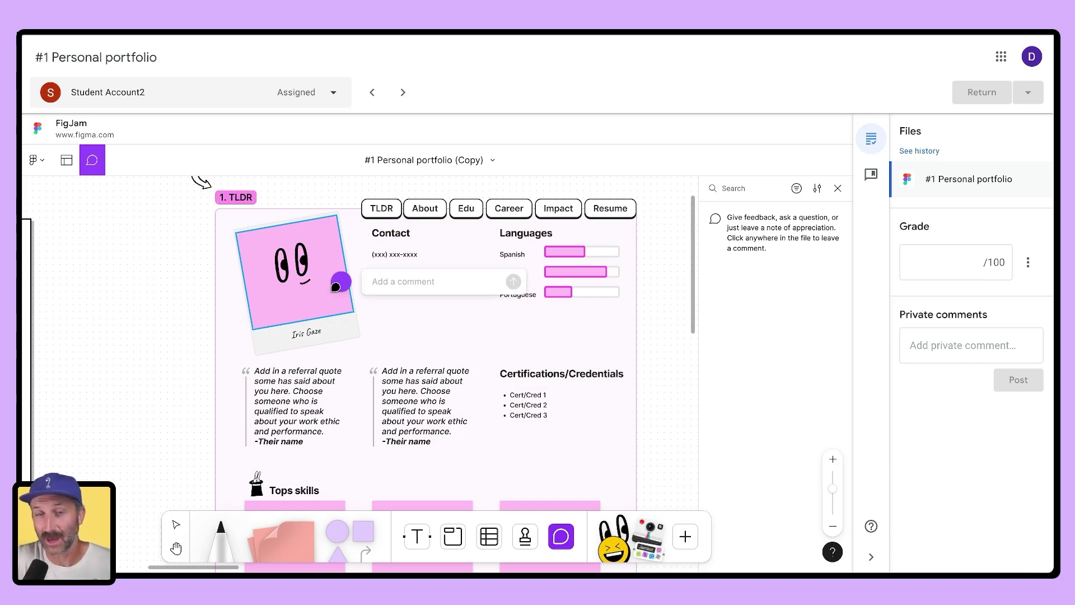
{"action": "type", "text": "Make sure to add a real picture of you."}
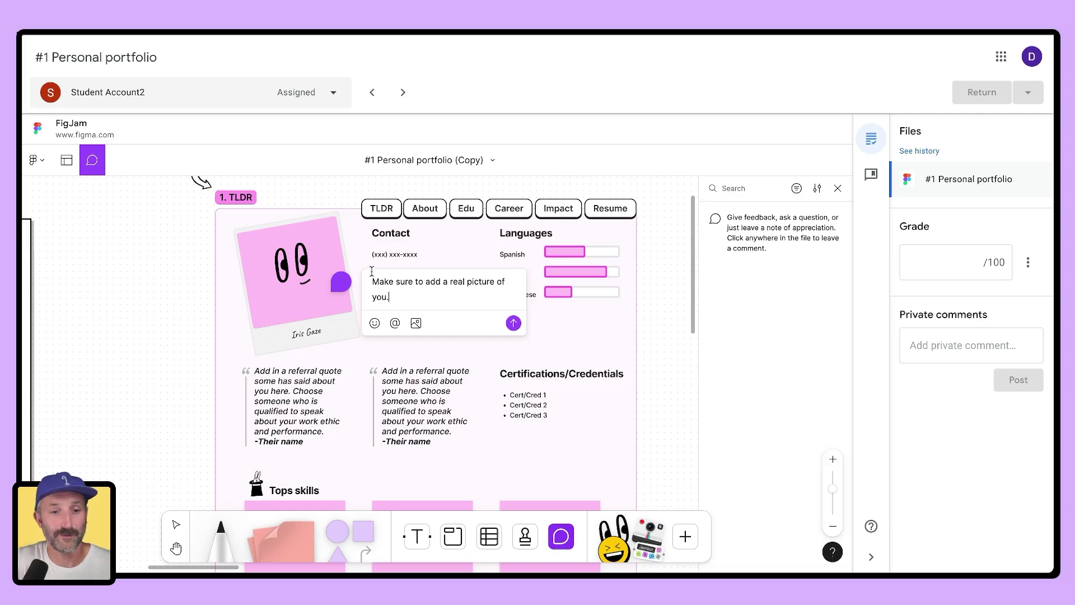
{"action": "left_click", "coordinate": [512, 323]}
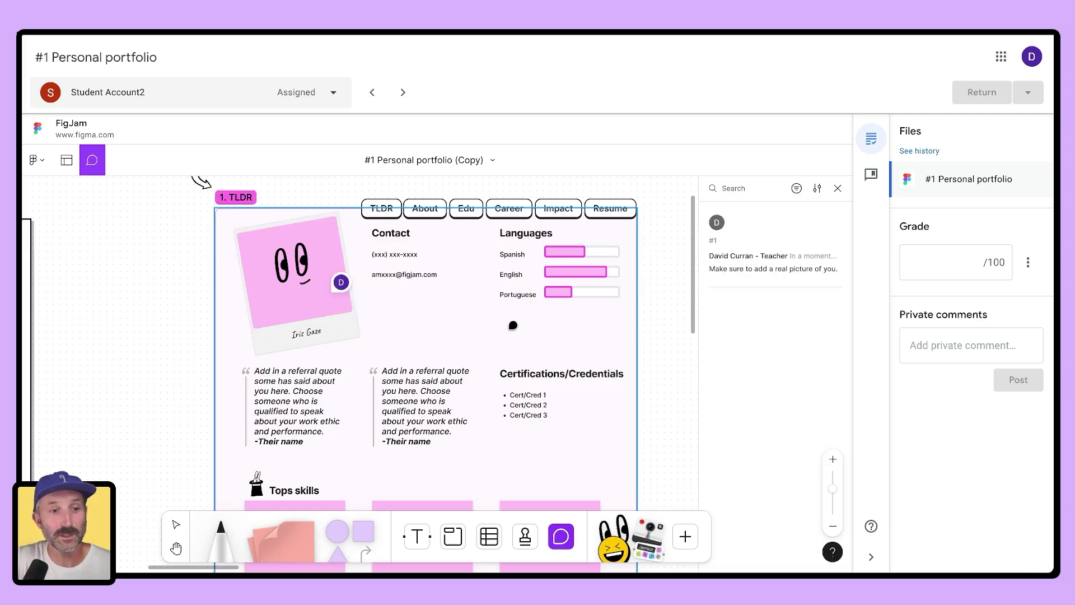
Step: Move on to the next student's portfolio
{"action": "left_click", "coordinate": [402, 93]}
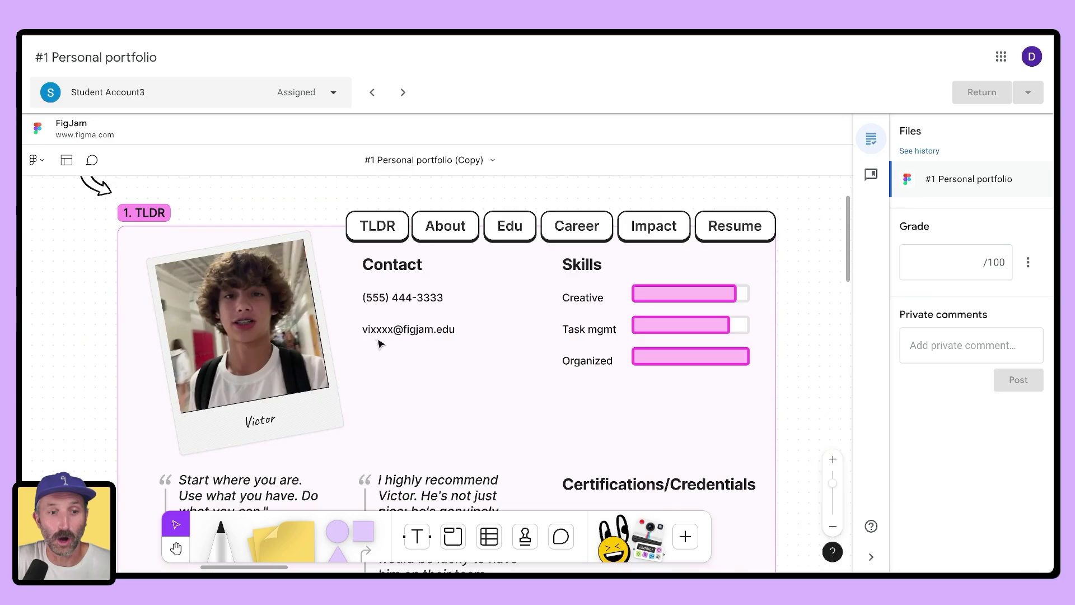
{"action": "scroll", "coordinate": [377, 284], "scroll_direction": "down", "scroll_amount": 2}
{"action": "scroll", "coordinate": [391, 368], "scroll_direction": "up", "scroll_amount": 3}
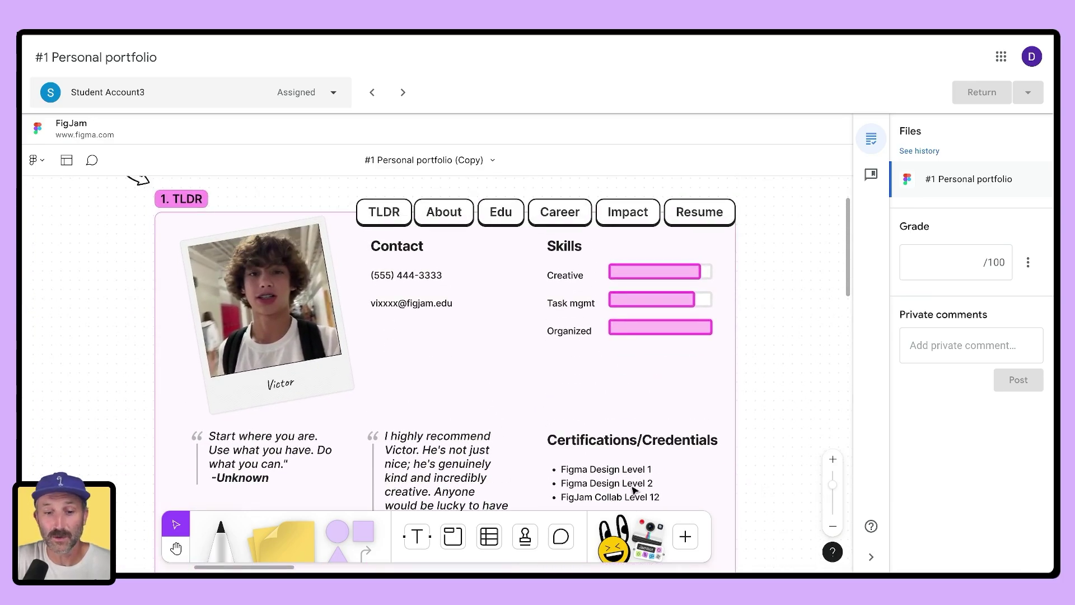
Step: Search the widgets for 'voice' and place a Voice Memo widget below Skills
{"action": "left_click", "coordinate": [686, 537]}
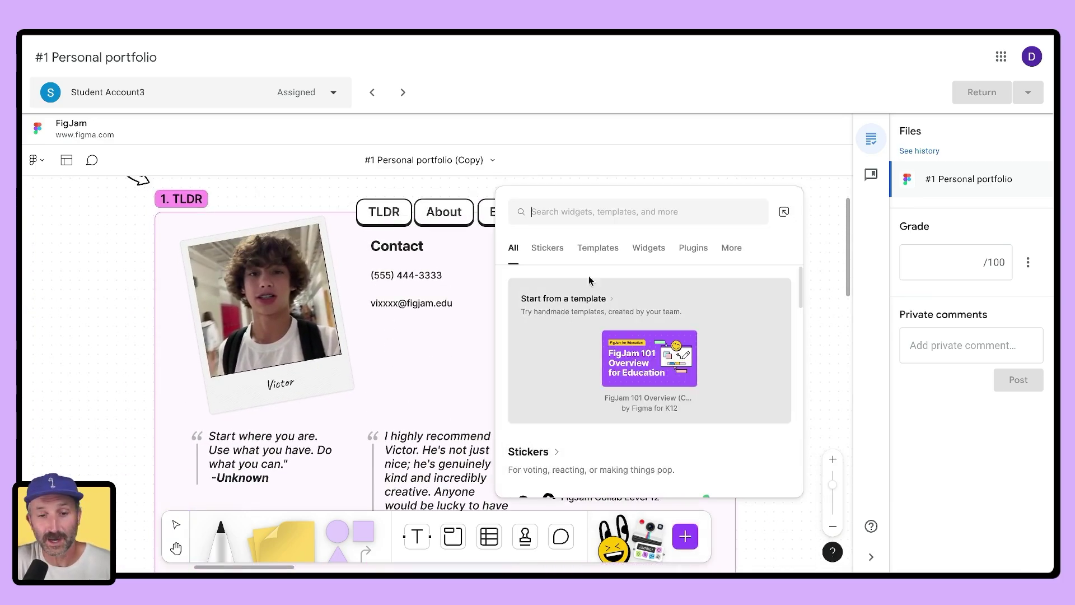
{"action": "type", "text": "voice"}
{"action": "left_click_drag", "start_coordinate": [563, 343], "coordinate": [575, 381]}
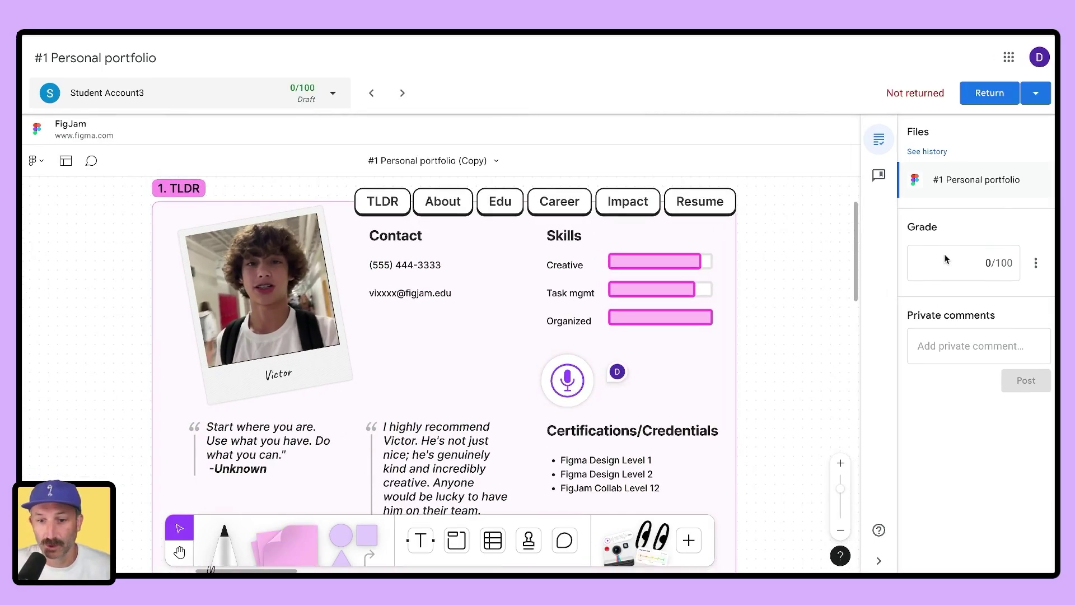
Step: Grade the portfolio 89 and privately comment about linking UX design items in the third section
{"action": "left_click", "coordinate": [990, 265]}
{"action": "key", "text": "BackSpace"}
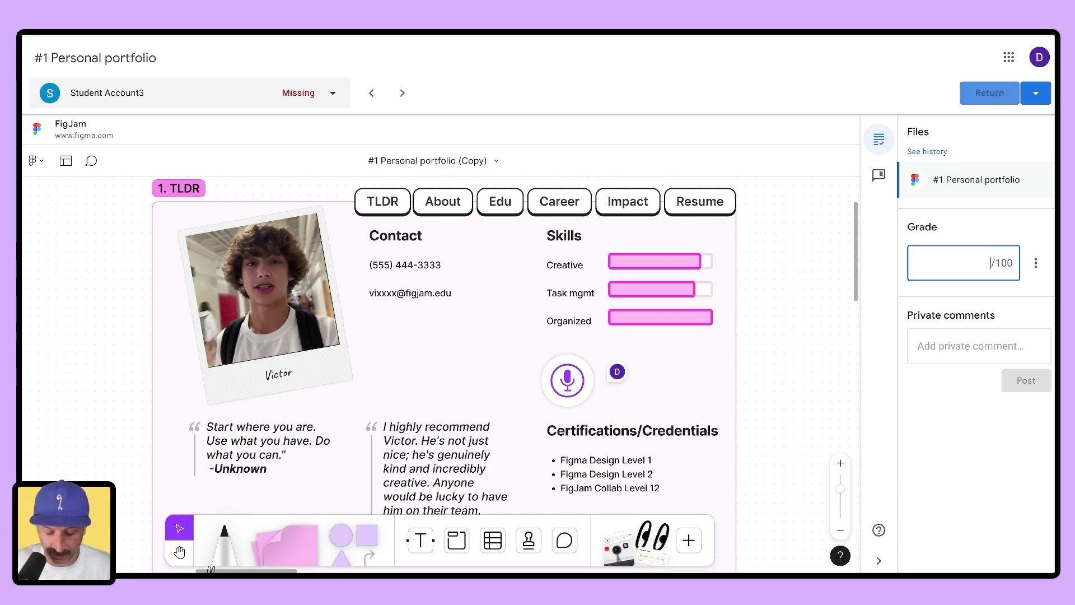
{"action": "type", "text": "89"}
{"action": "type", "text": "Great work, make sure to link our your UX design portfolio items in the third section."}
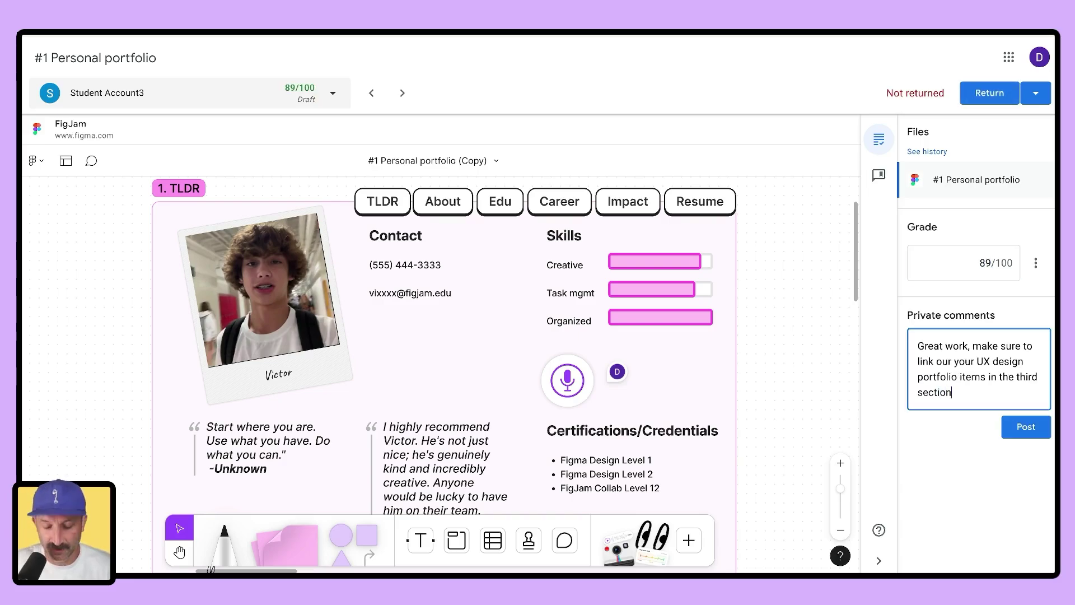
{"action": "left_click", "coordinate": [1022, 428]}
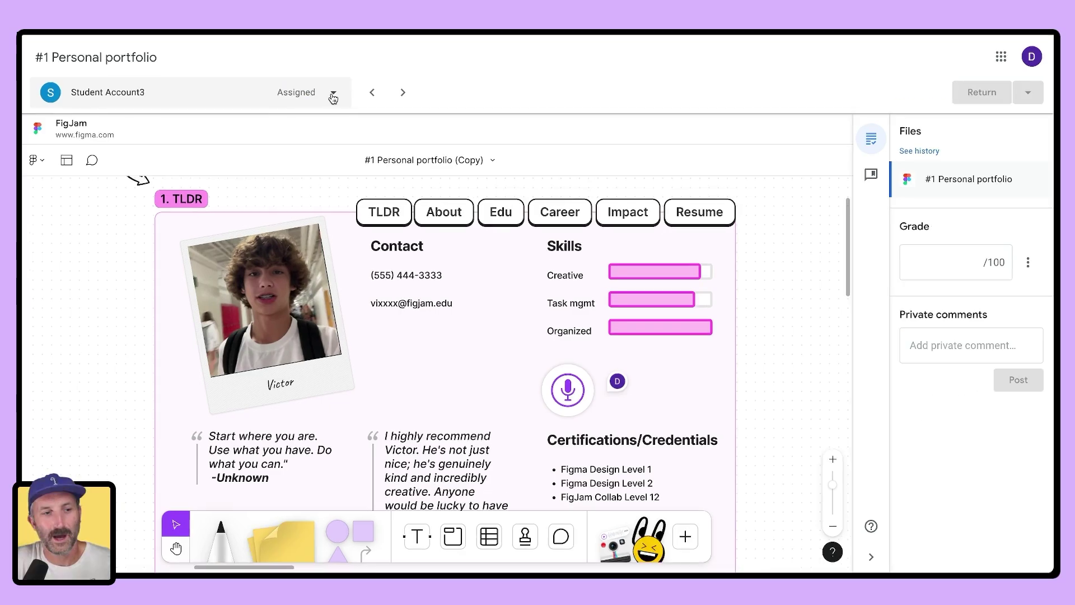
Step: Switch to another student's portfolio from the student list, then return to the Classroom home page
{"action": "left_click", "coordinate": [333, 94]}
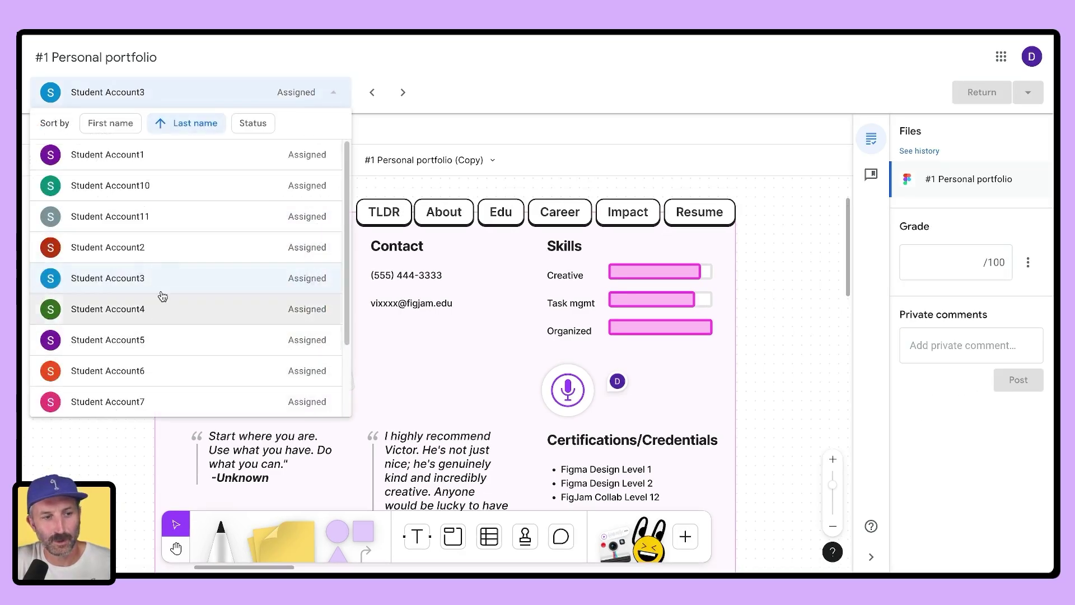
{"action": "scroll", "coordinate": [178, 276], "scroll_direction": "down", "scroll_amount": 2}
{"action": "scroll", "coordinate": [180, 277], "scroll_direction": "up", "scroll_amount": 3}
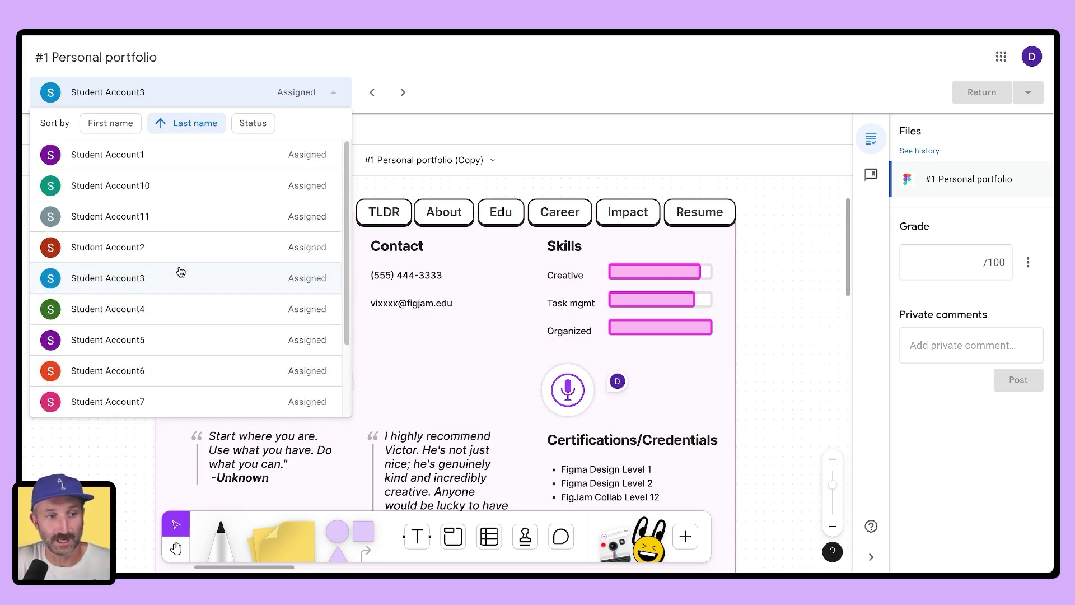
{"action": "scroll", "coordinate": [184, 273], "scroll_direction": "down", "scroll_amount": 3}
{"action": "left_click", "coordinate": [146, 399]}
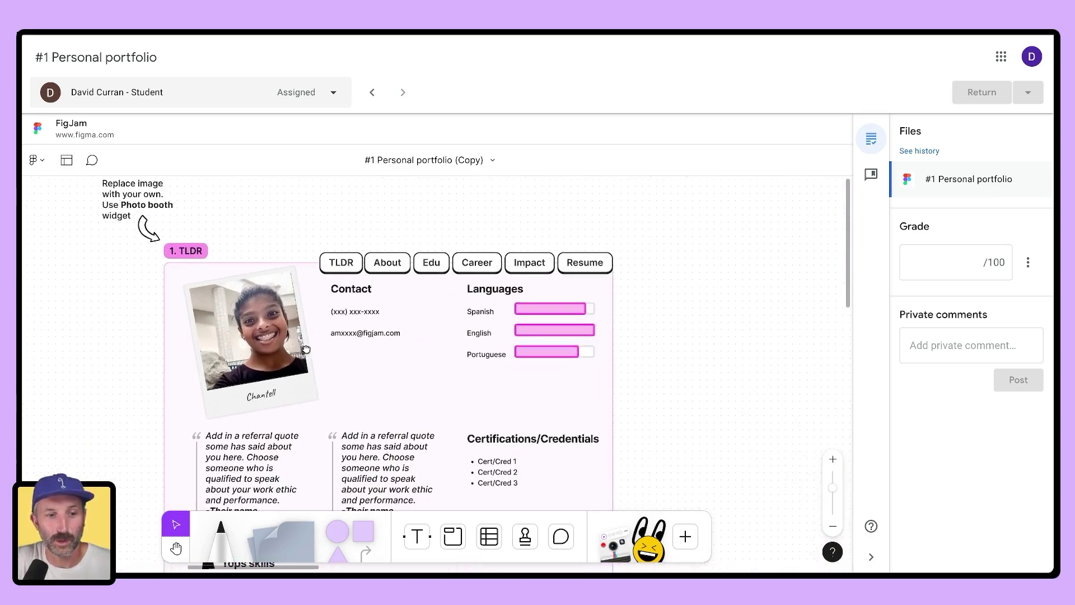
{"action": "scroll", "coordinate": [310, 350], "scroll_direction": "down", "scroll_amount": 2}
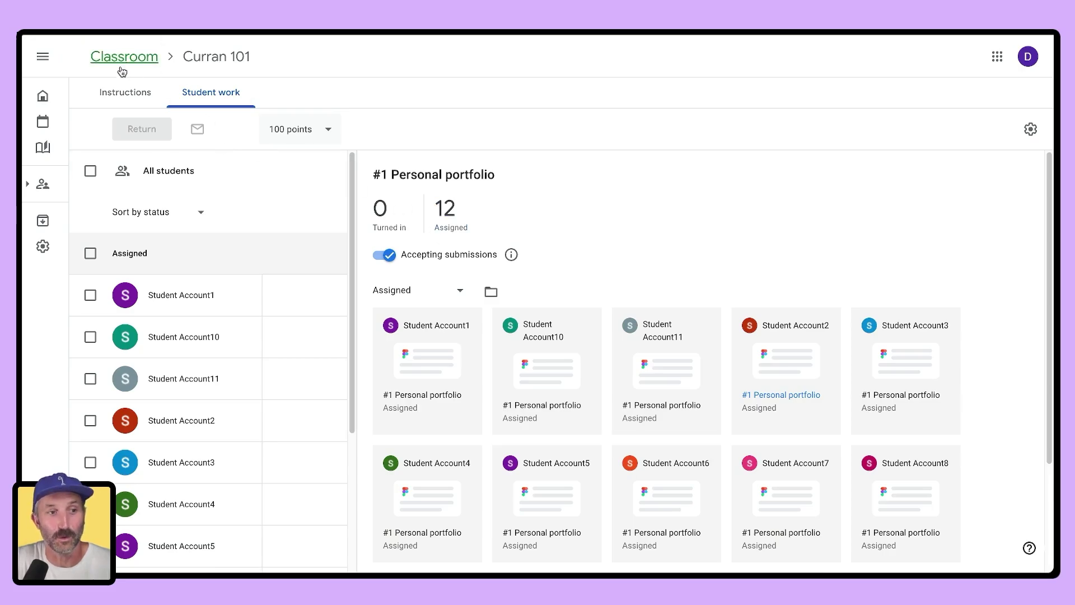
{"action": "left_click", "coordinate": [119, 71]}
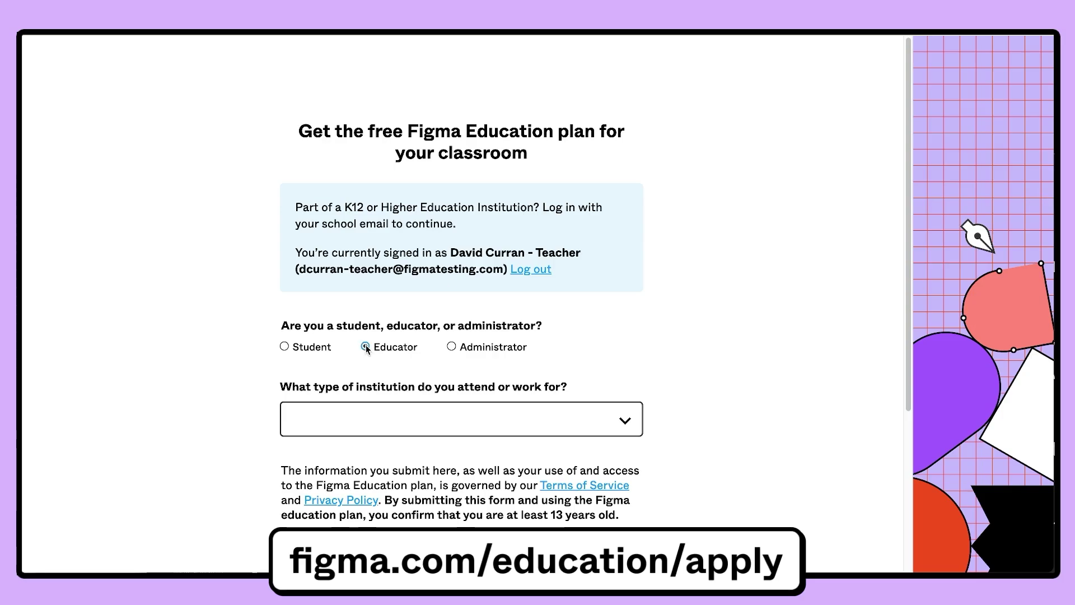
Step: Expand the institution type dropdown on the Figma Education application form
{"action": "left_click", "coordinate": [381, 431]}
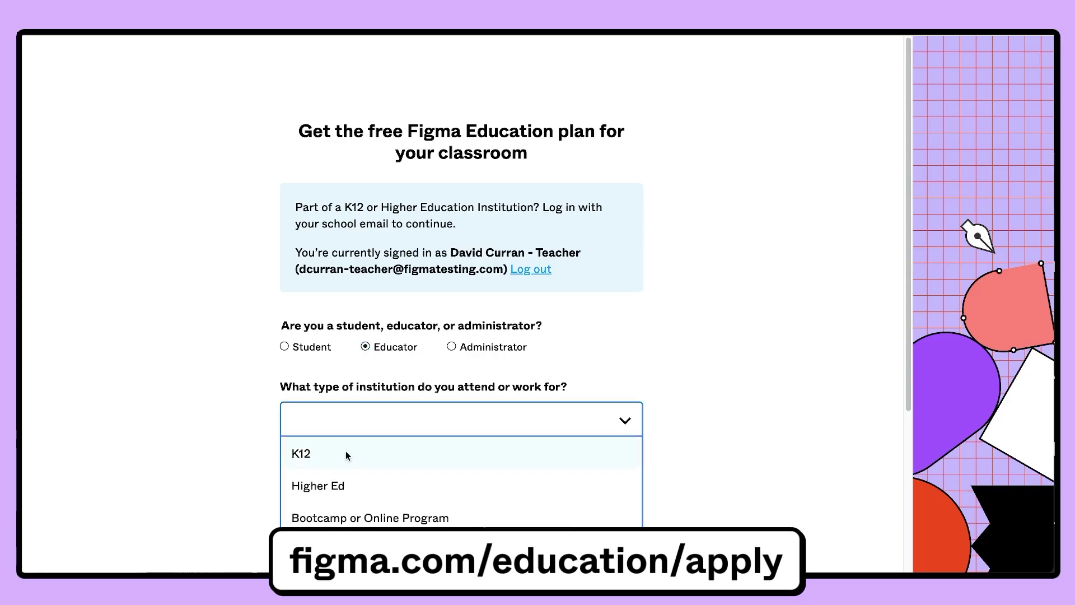